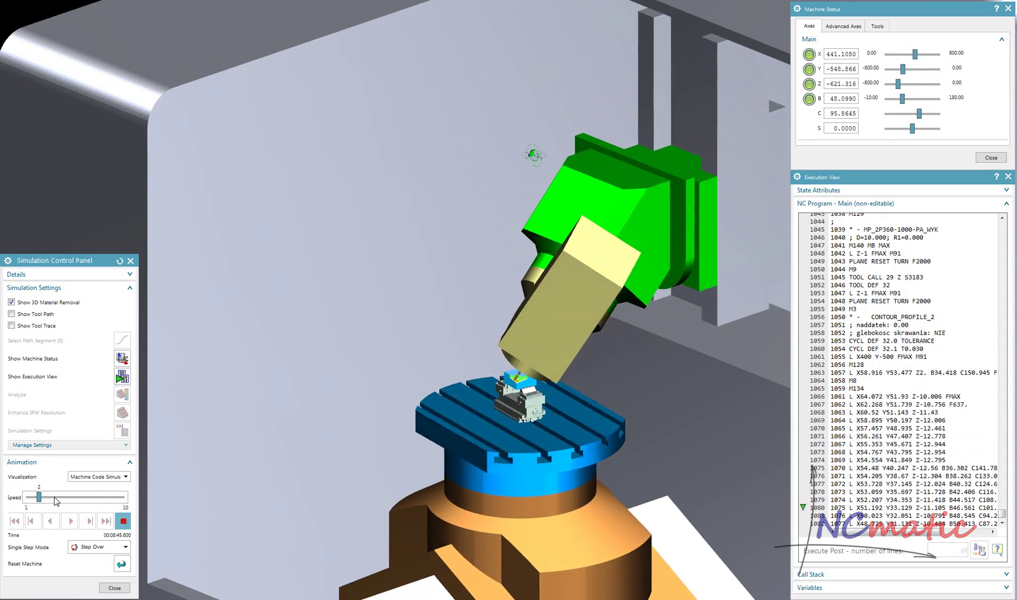
- Raise the simulation playback speed to 3, then later drop it from 7 to 5
left_click(56, 497)
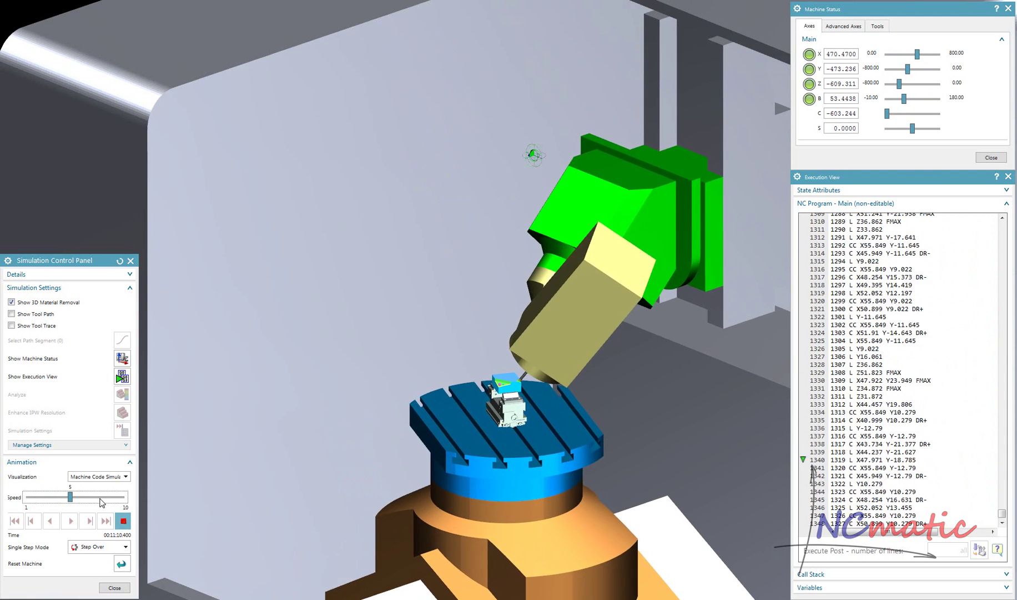
left_click(41, 497)
left_click(40, 498)
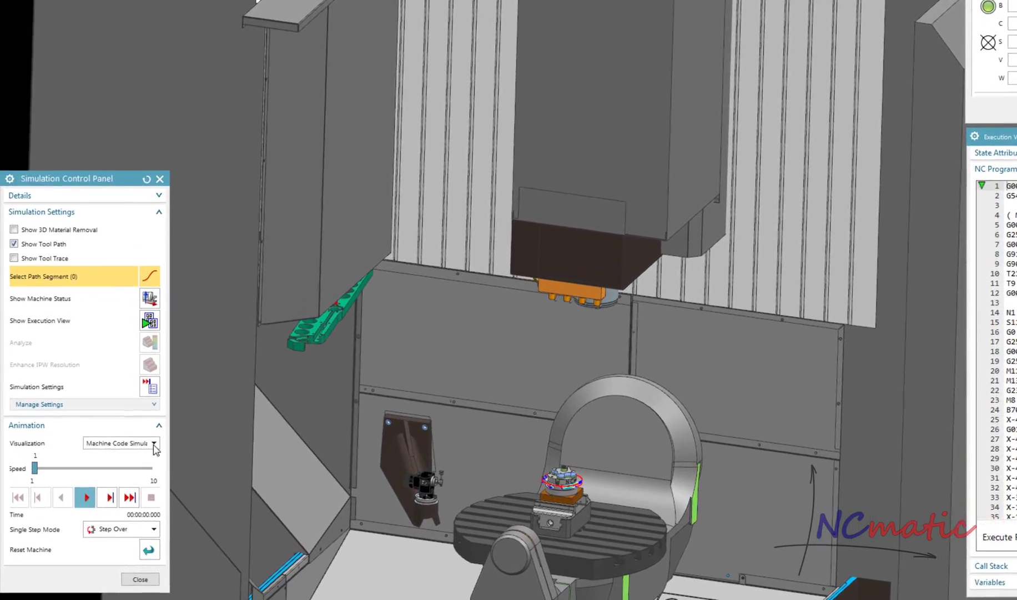
- Switch visualization to Tool Path Simulate and move the Machine Axis Positions dialog off the view
left_click(126, 471)
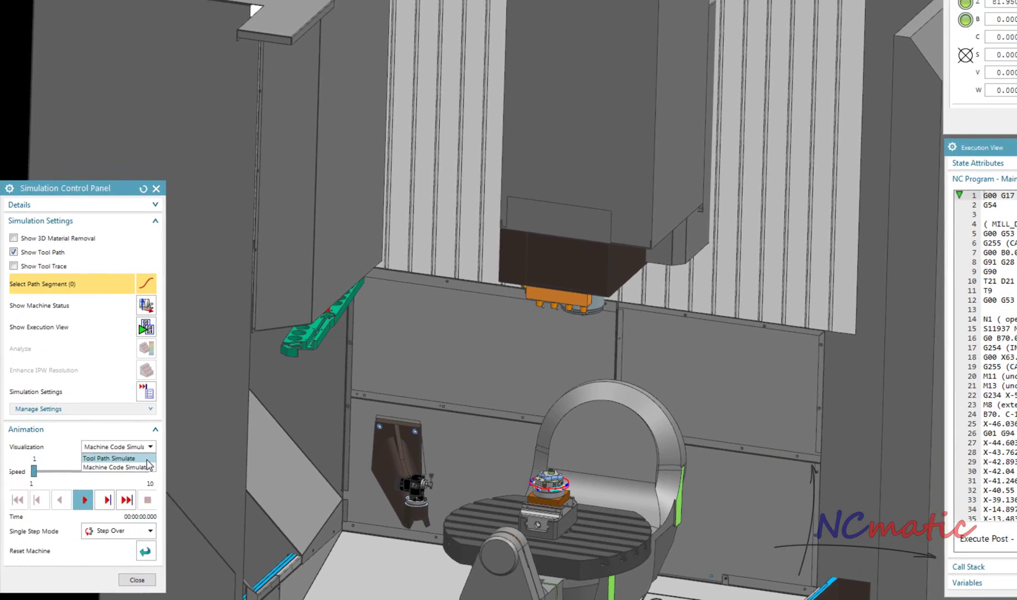
left_click(158, 448)
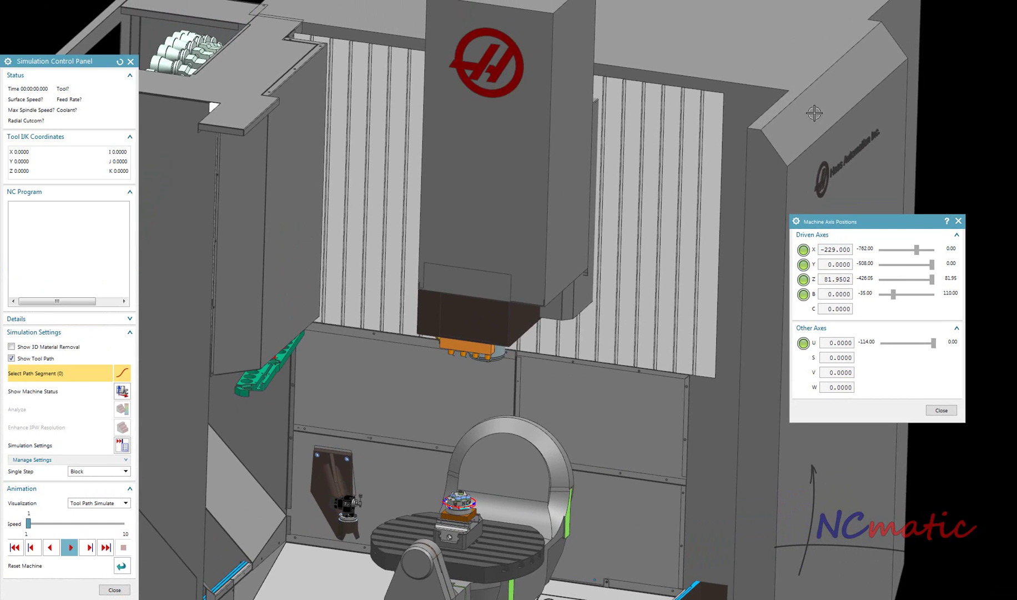
left_click_drag(888, 222, 937, 20)
scroll(442, 551, "up", 10)
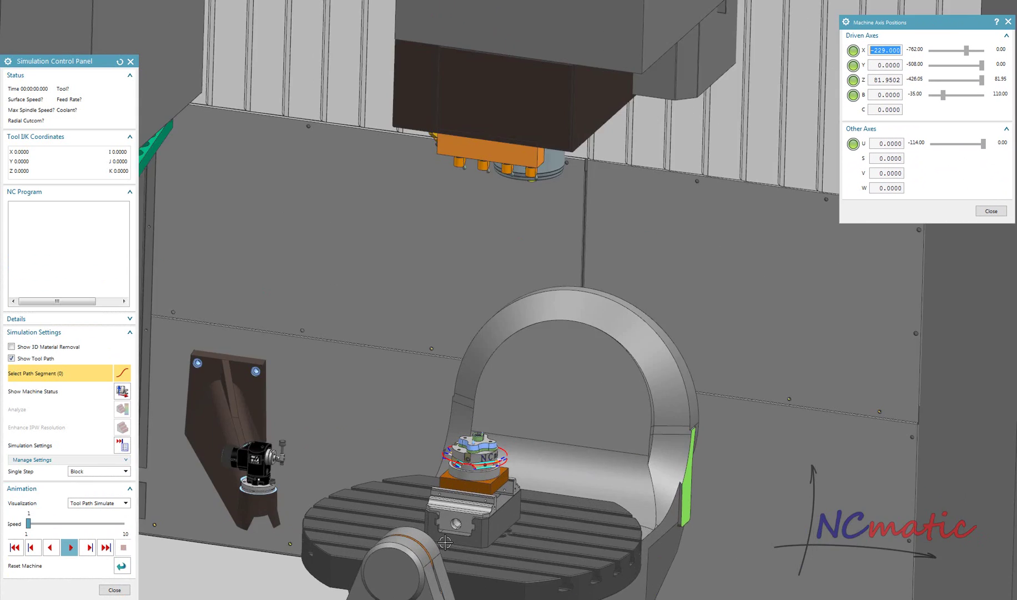
scroll(528, 437, "down", 6)
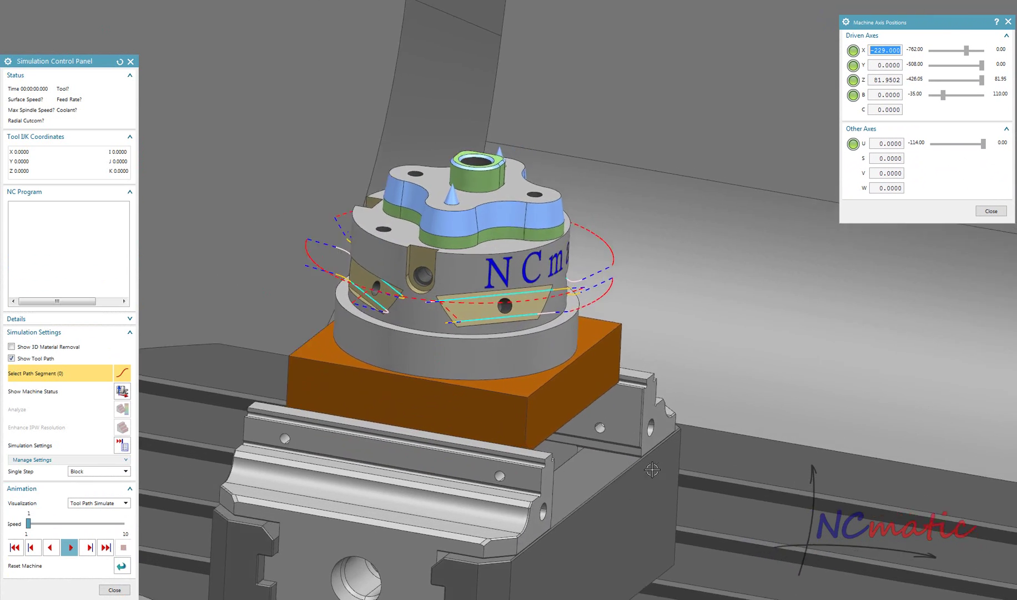
scroll(613, 425, "down", 8)
scroll(634, 446, "down", 5)
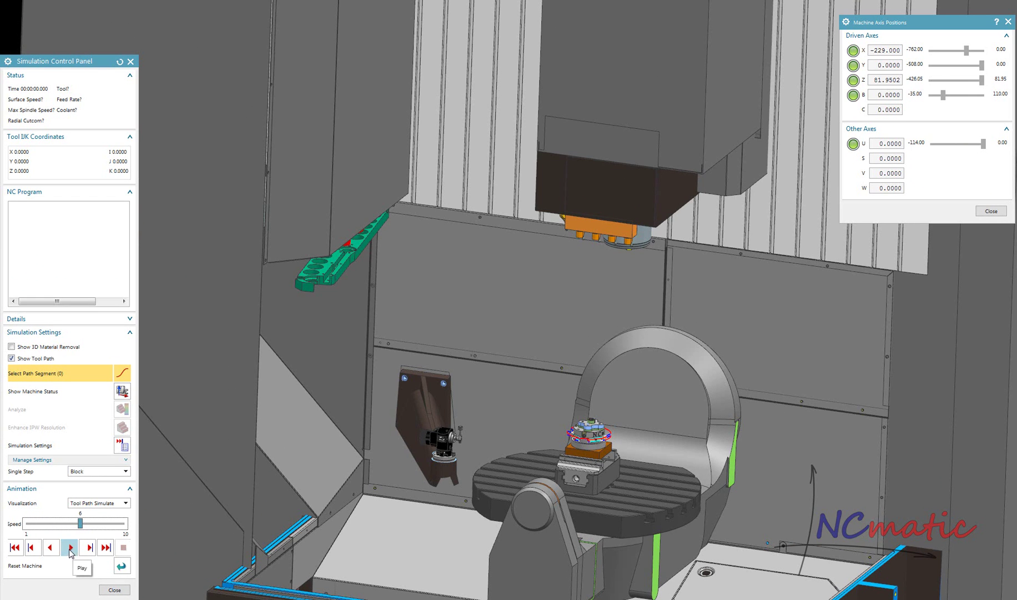
- Run the tool path simulation briefly and reset the machine to home, twice
left_click(70, 548)
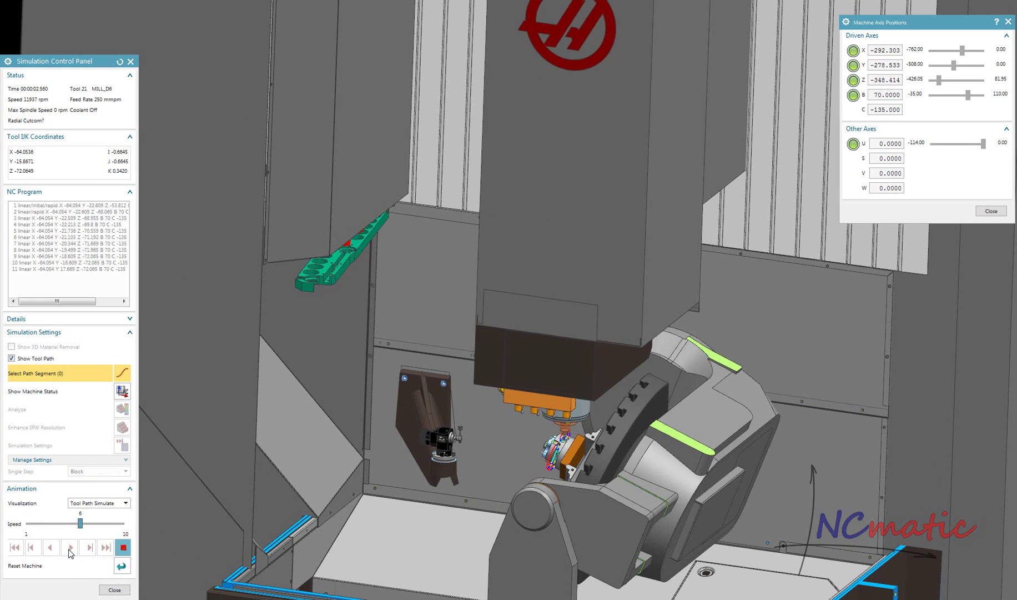
left_click(127, 551)
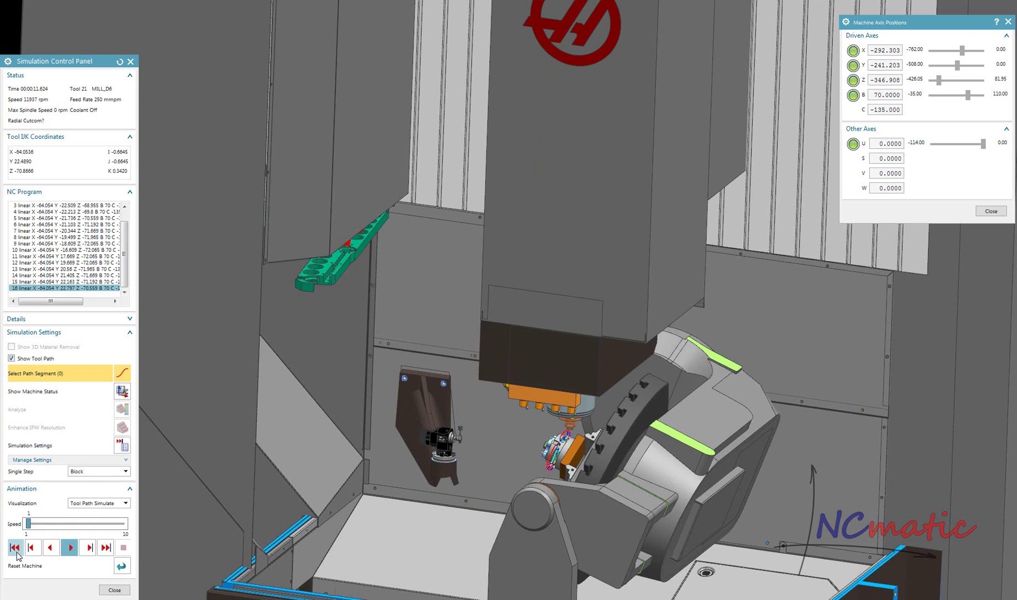
left_click(120, 569)
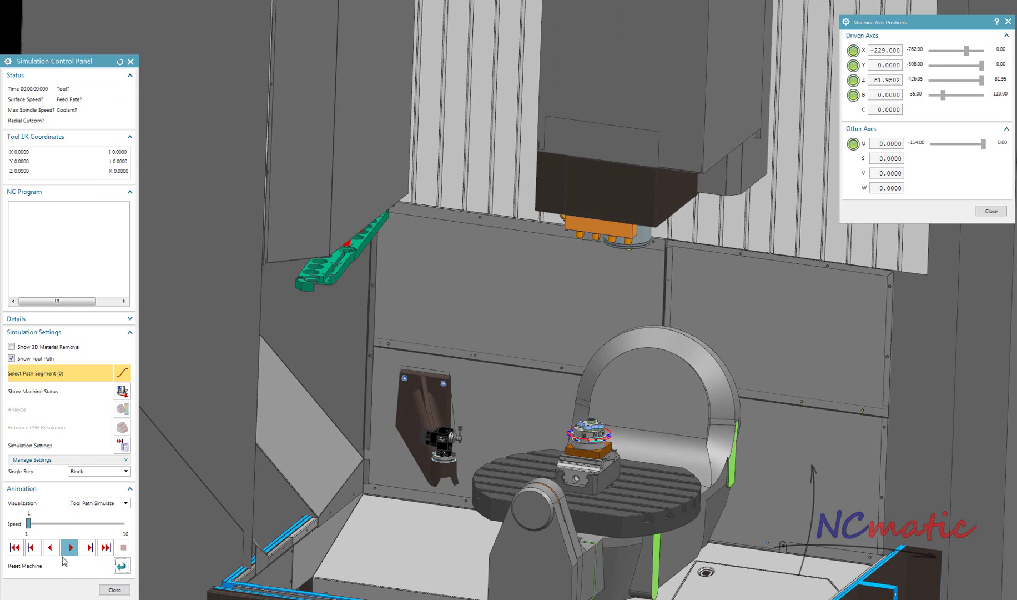
left_click(70, 548)
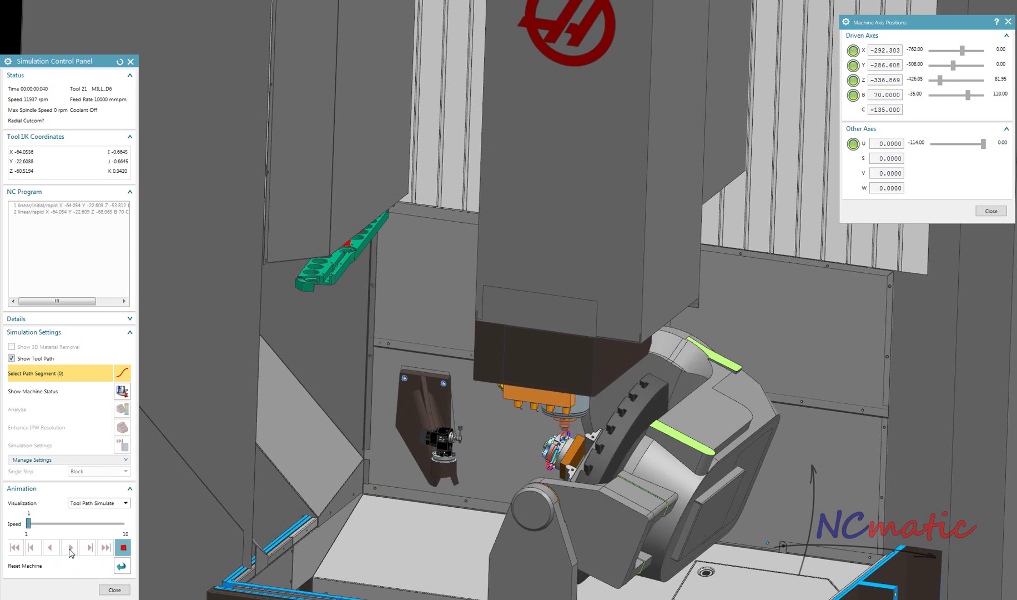
left_click(123, 549)
left_click(122, 566)
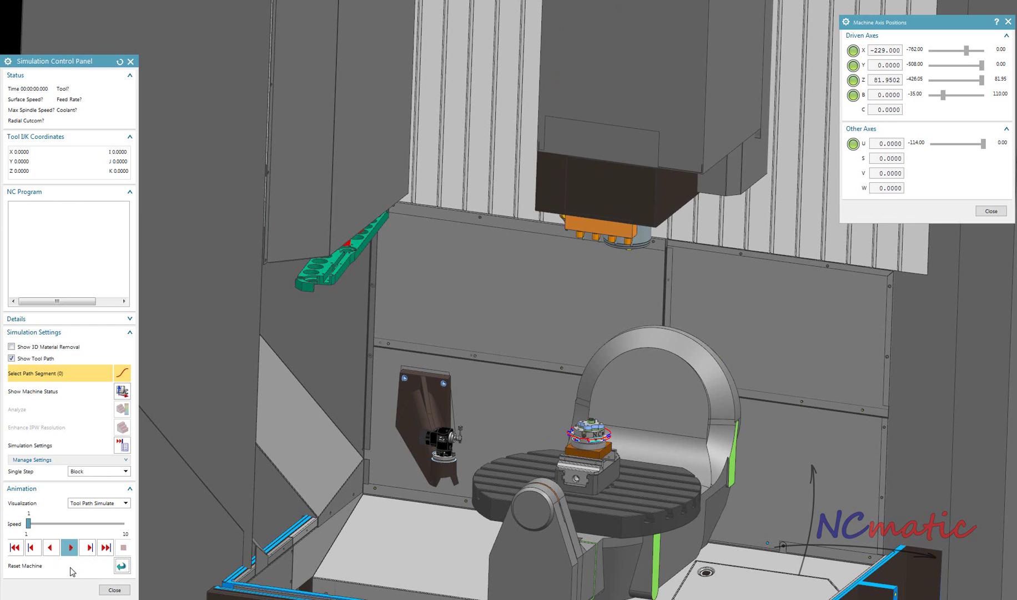
- Step the simulation forward to the first NC move and back home, several times
left_click(87, 548)
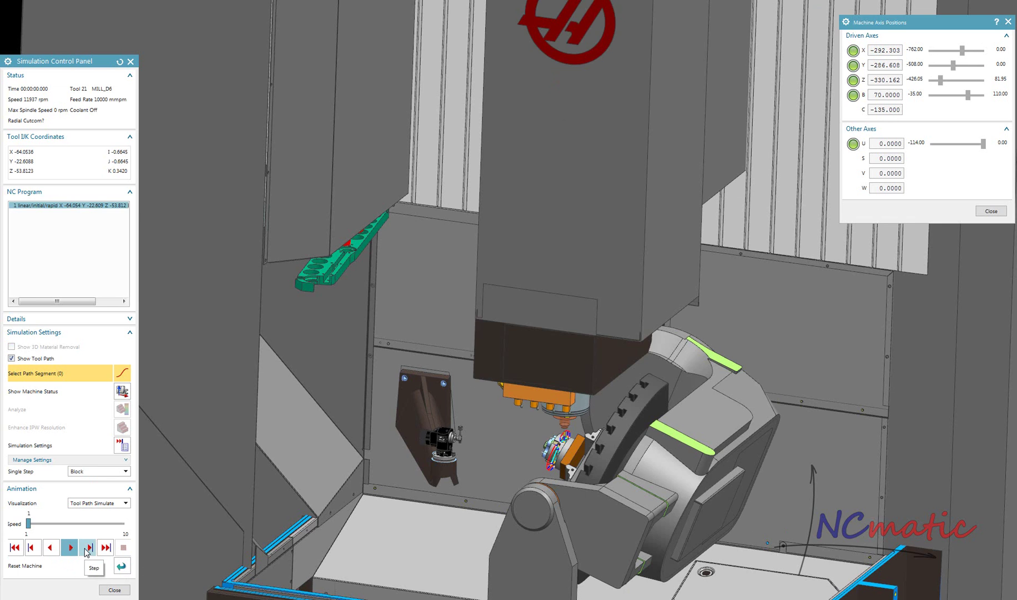
left_click(32, 550)
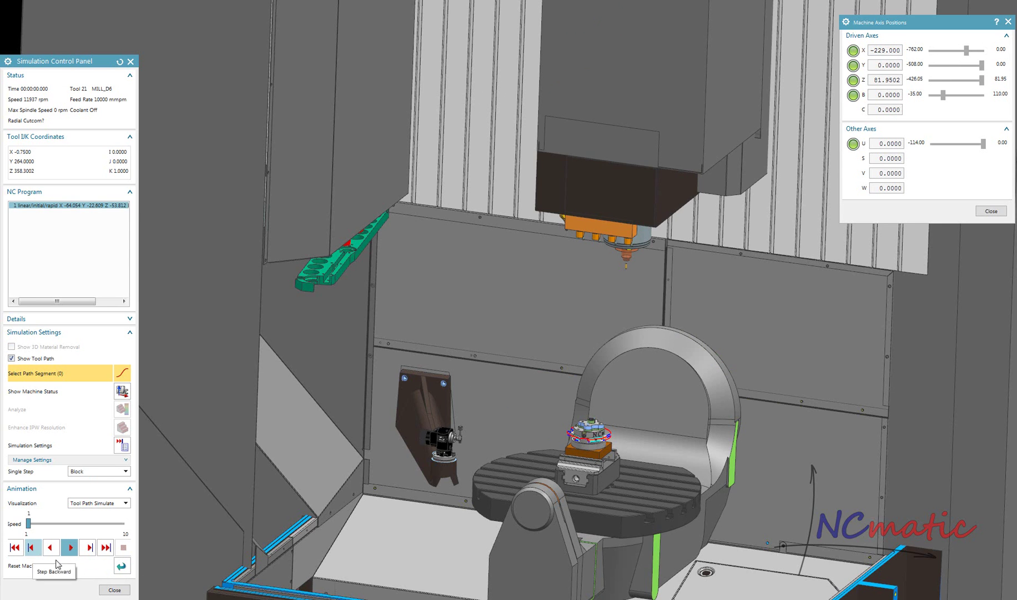
left_click(87, 554)
left_click(31, 550)
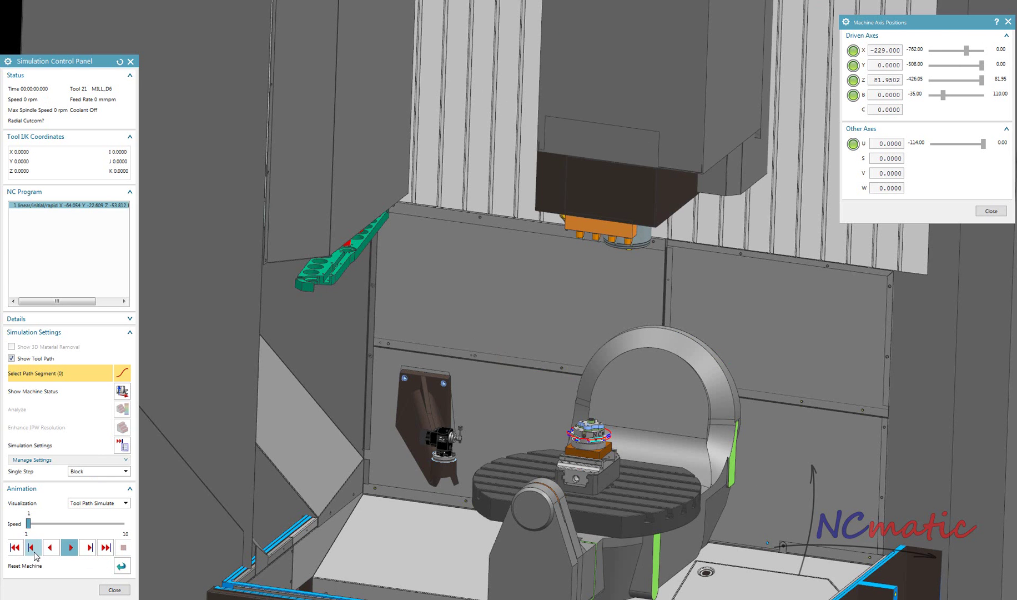
left_click(89, 548)
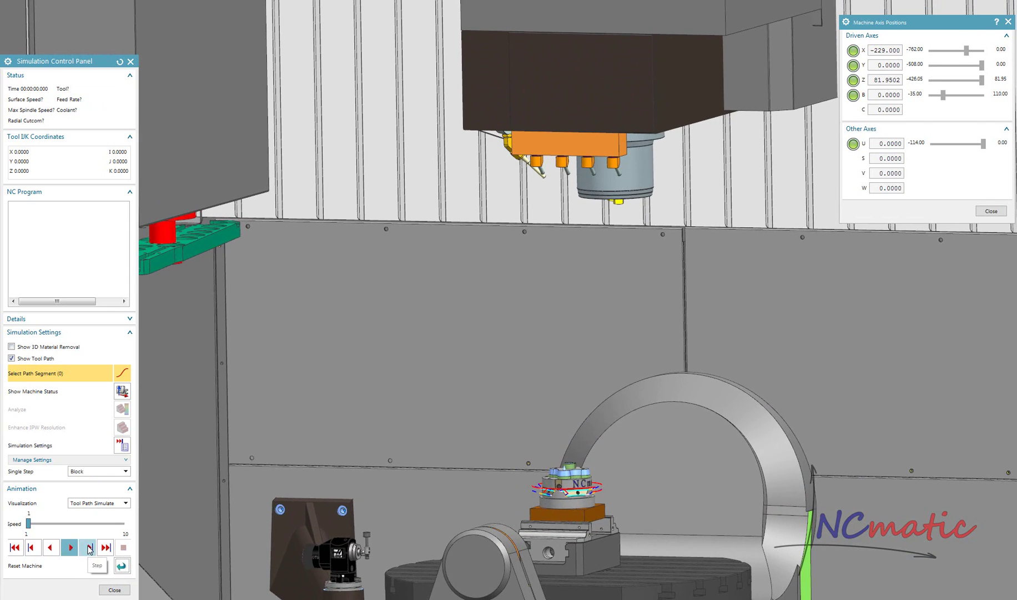
left_click(90, 548)
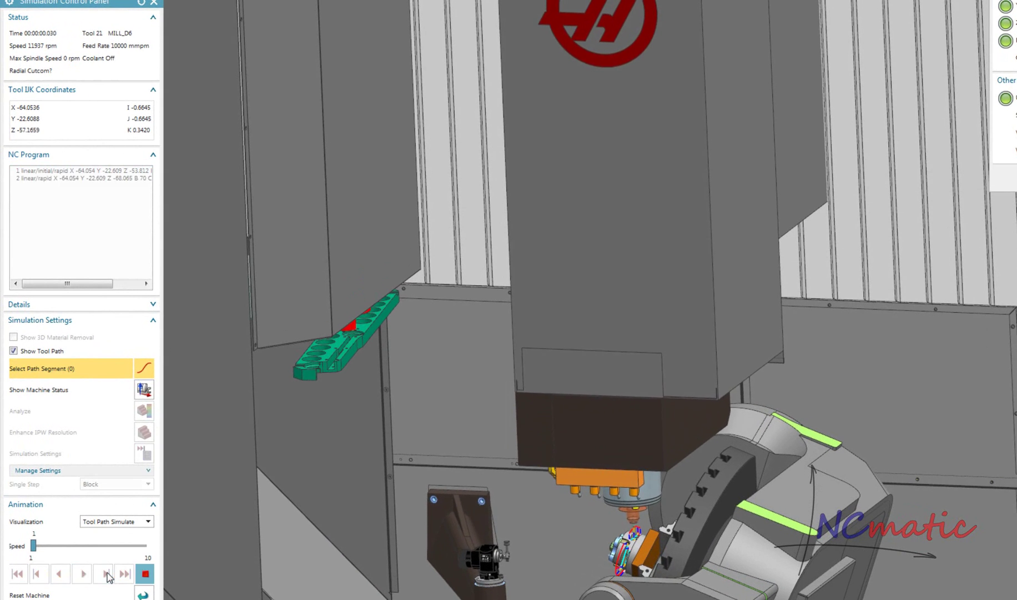
- Play the simulation onward, stopping at NC line 11, while resizing the control panel
left_click(90, 548)
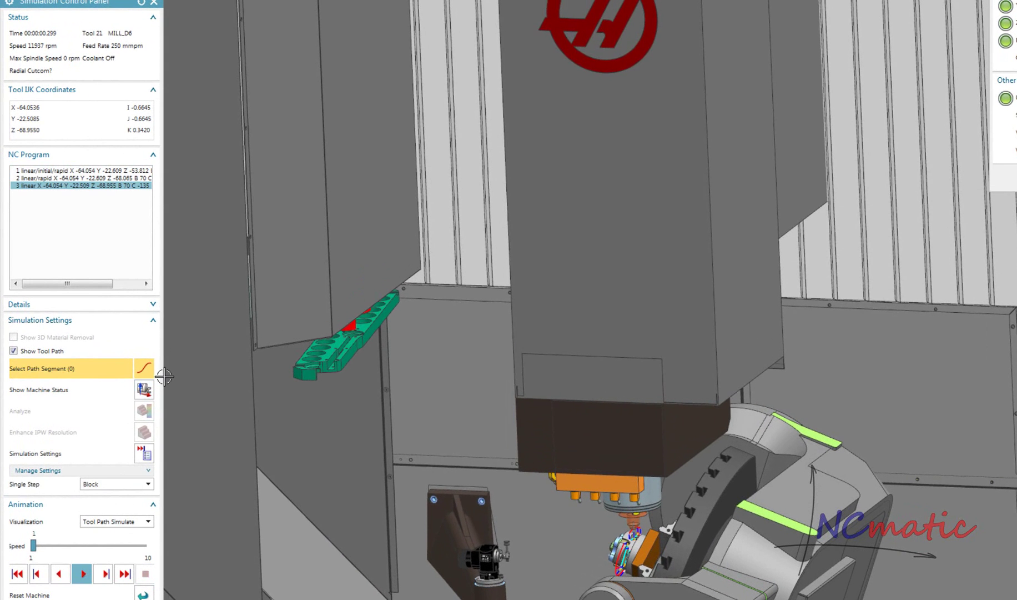
left_click_drag(163, 377, 264, 433)
left_click(133, 574)
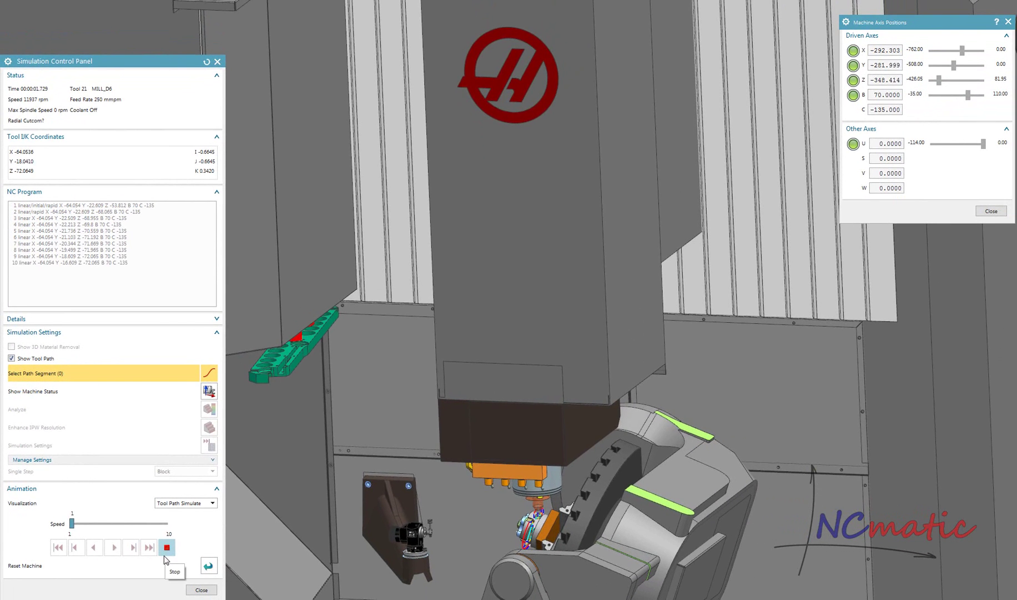
left_click(168, 547)
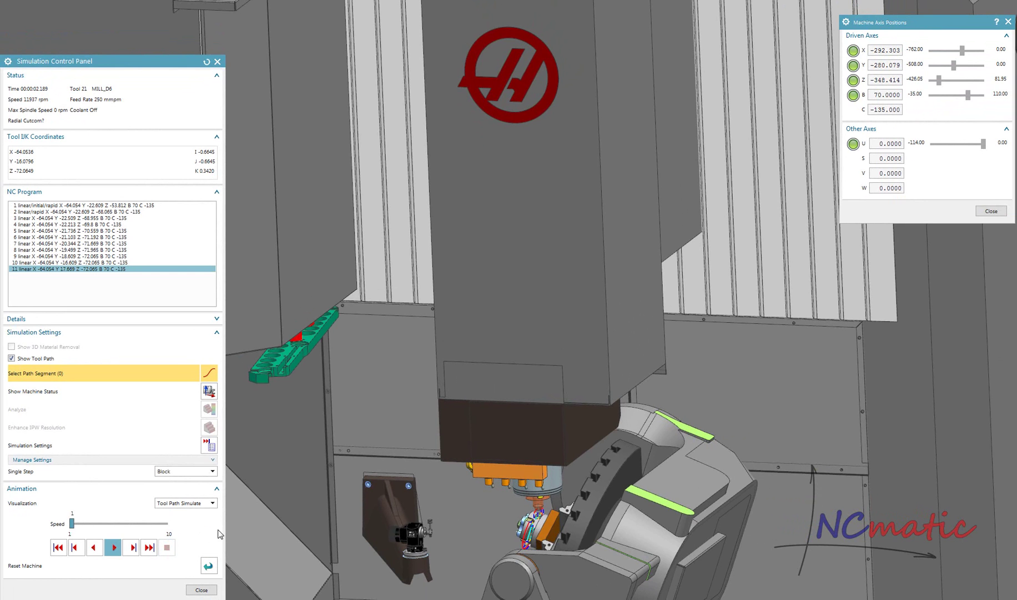
left_click_drag(224, 524, 180, 533)
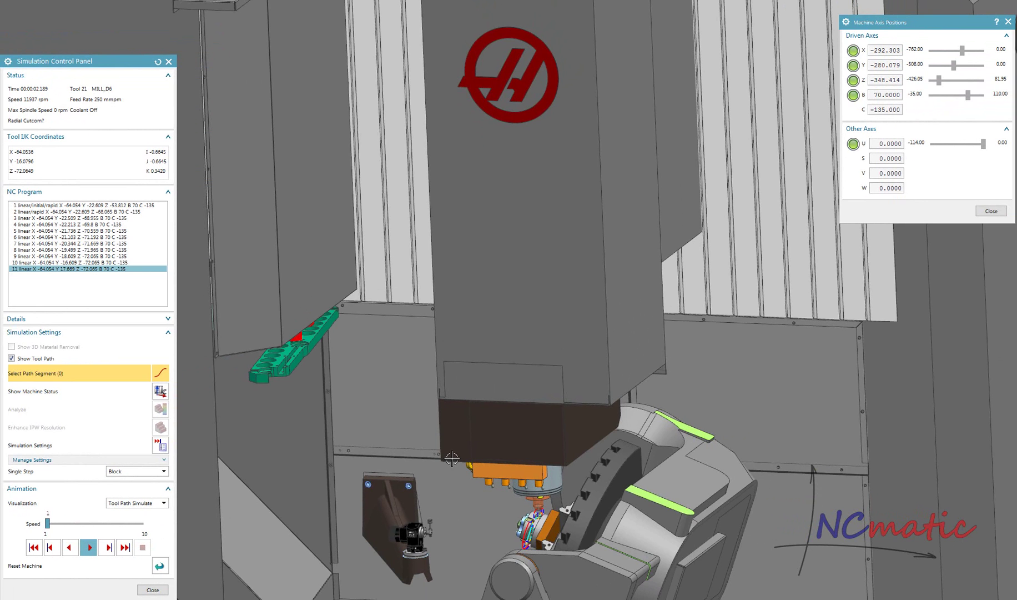
scroll(452, 458, "down", 3)
- Reset the machine home, move the control panel lower left, widen Machine Status and lengthen Execution View
left_click(159, 566)
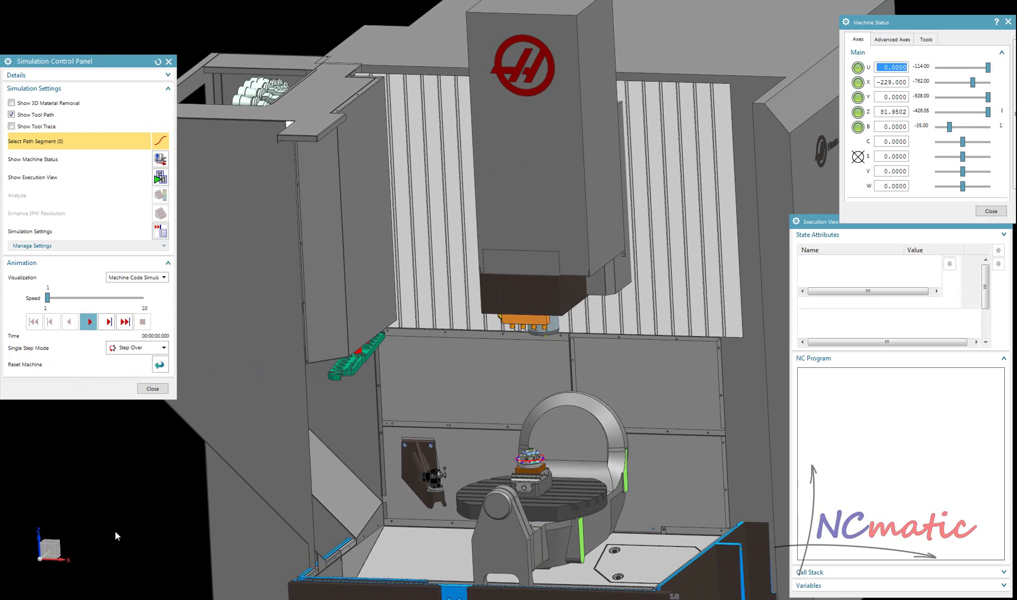
left_click_drag(105, 65, 104, 255)
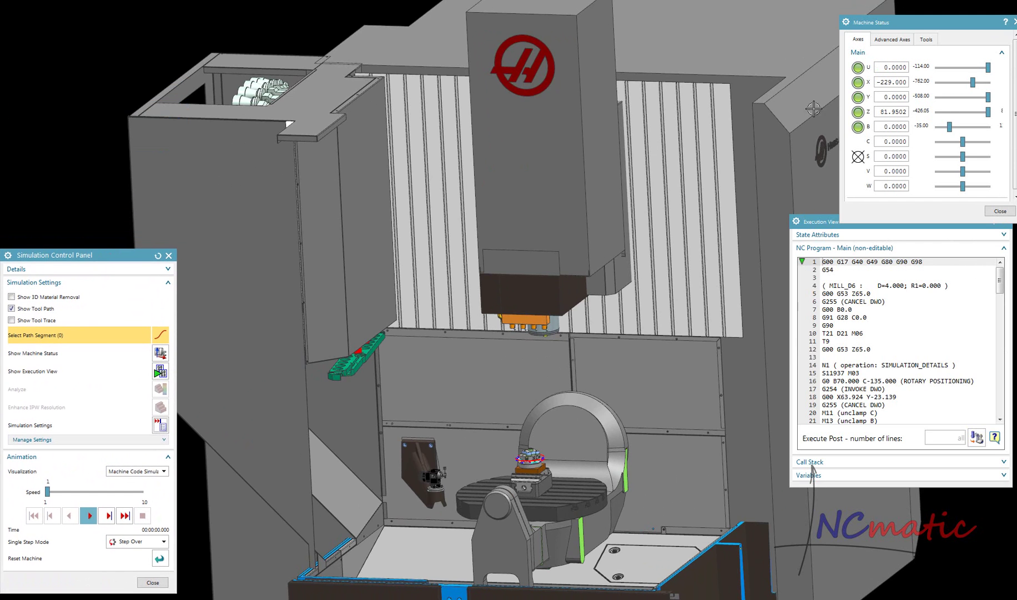
left_click_drag(905, 26, 899, 15)
left_click_drag(833, 192, 794, 192)
left_click_drag(984, 487, 984, 596)
scroll(595, 412, "up", 5)
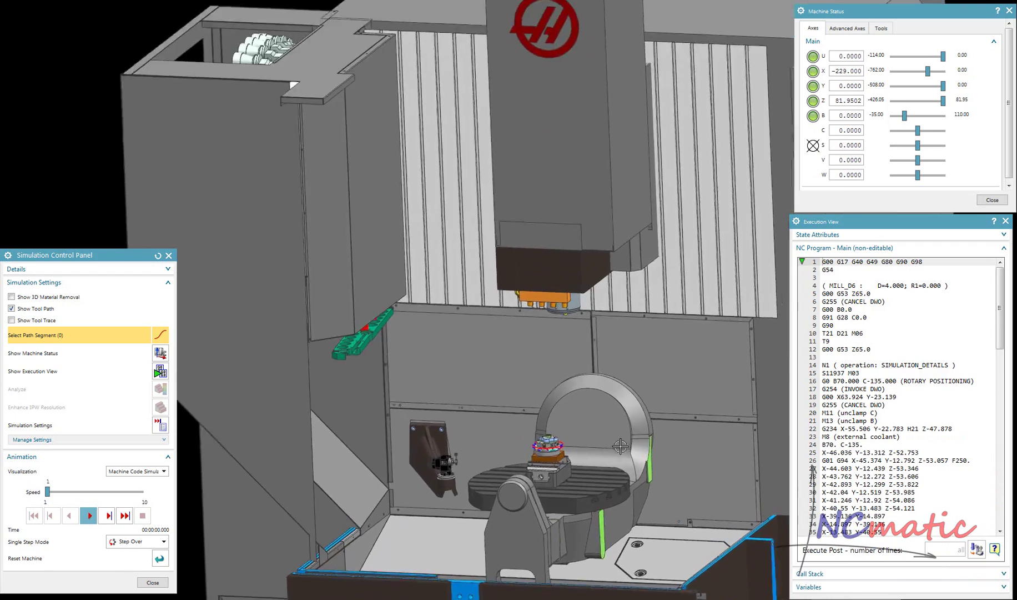
- Play the machine code simulation to about NC line 254, with speed at 6 then 5
scroll(681, 447, "up", 3)
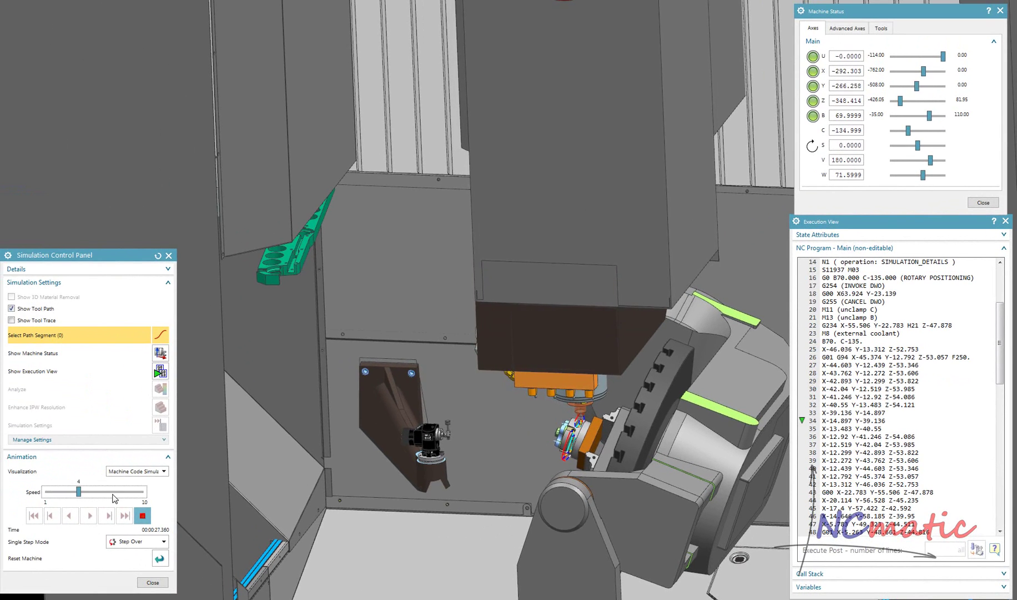
left_click(117, 492)
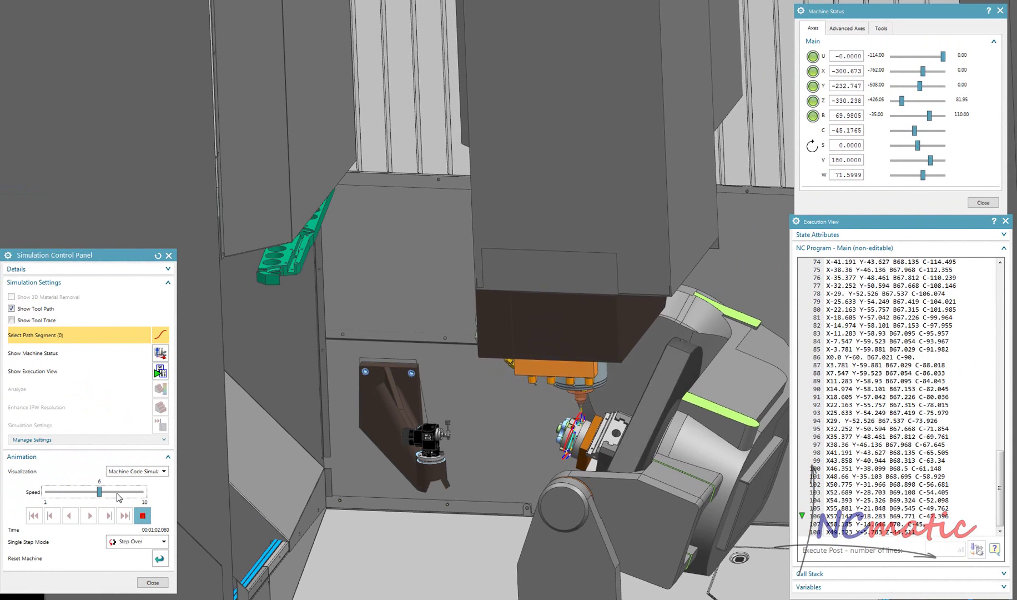
scroll(683, 412, "up", 2)
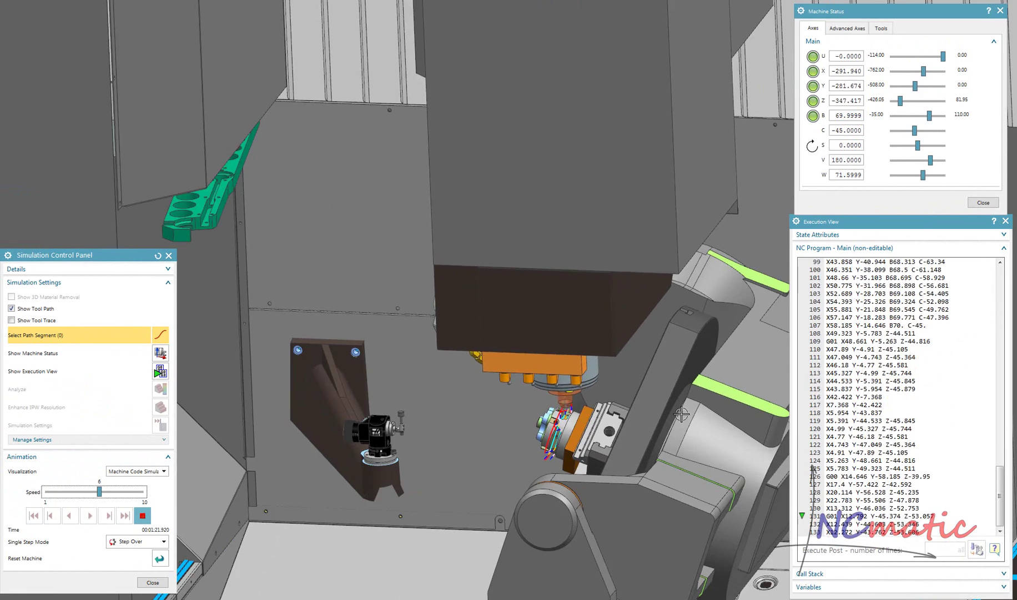
middle_click_drag(682, 414, 668, 424)
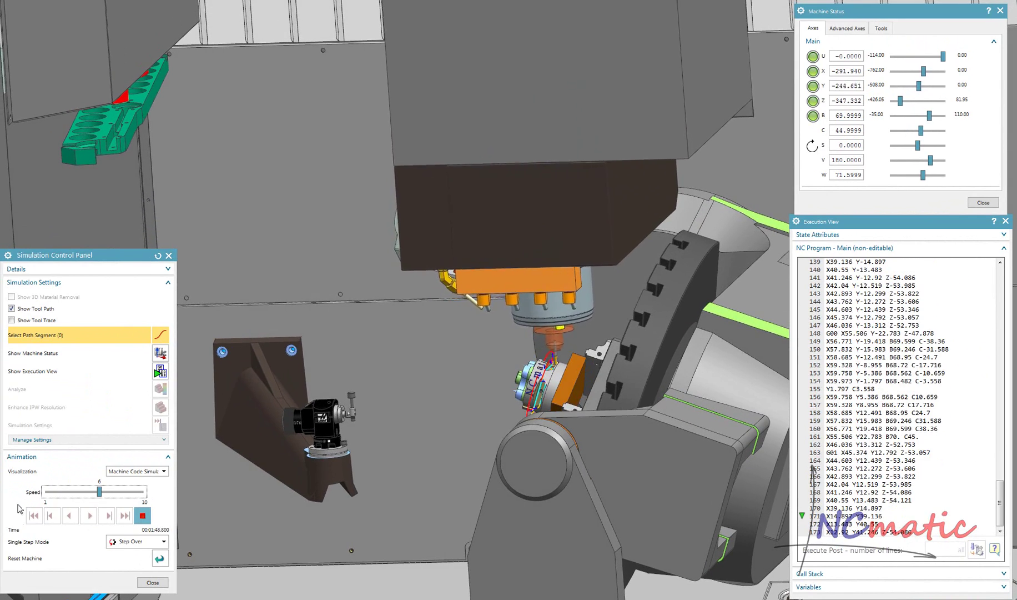
left_click(77, 497)
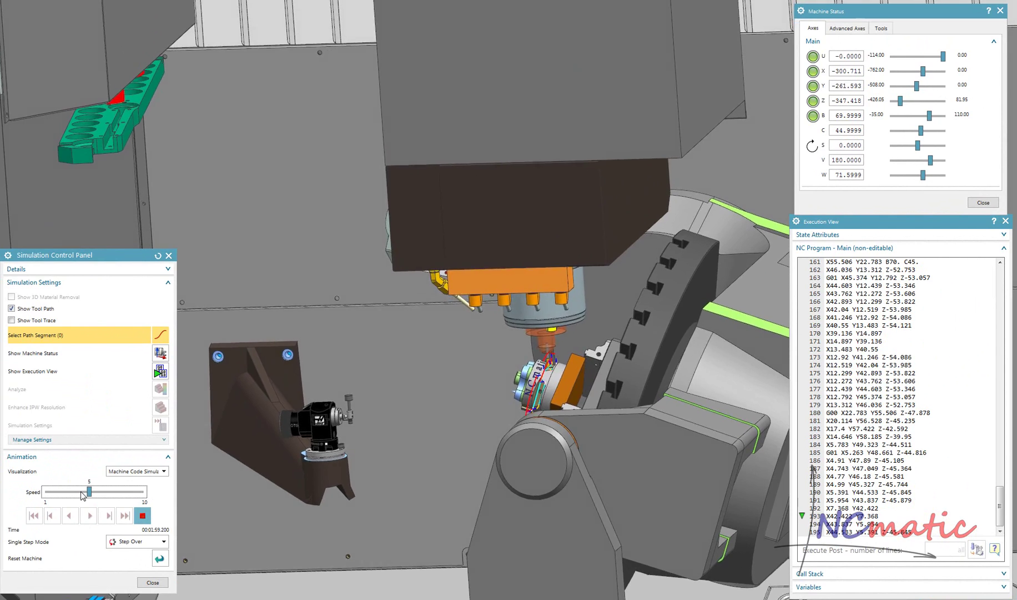
scroll(629, 343, "up", 3)
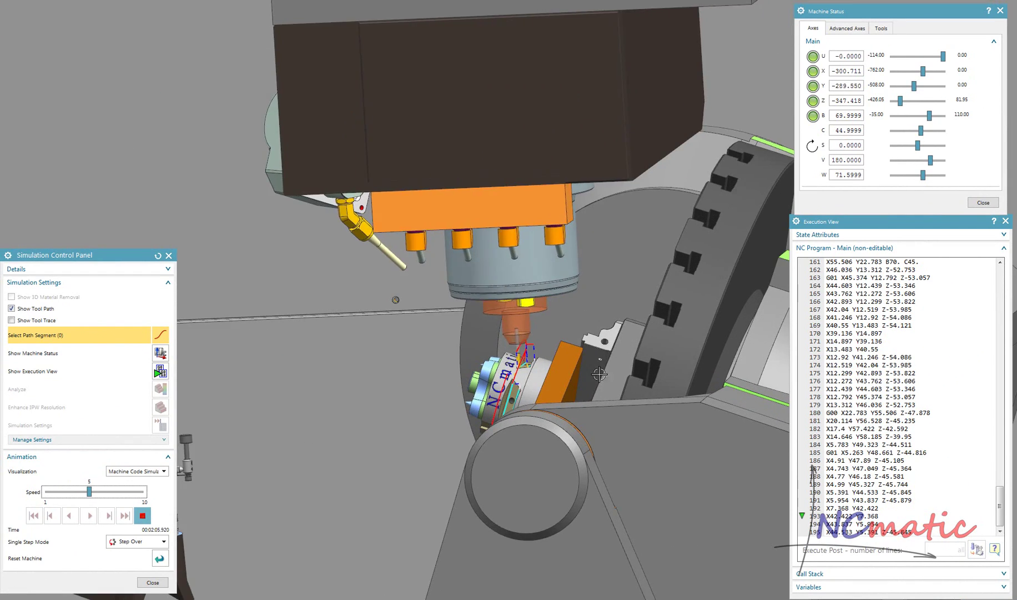
scroll(536, 472, "up", 3)
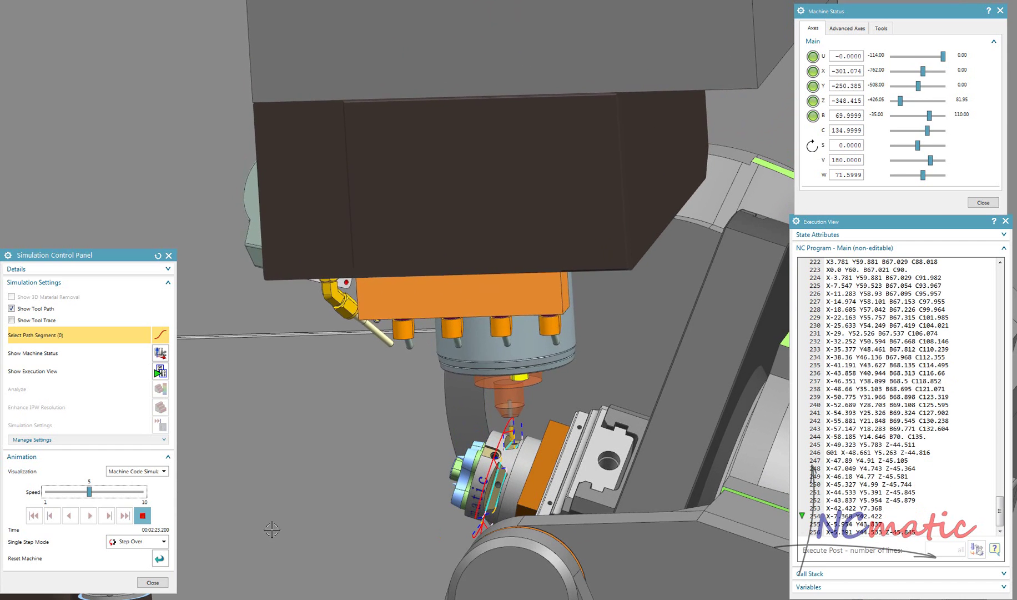
- Speed playback to 4 and step into the COLLISION operation, reaching NC line 300
left_click(117, 491)
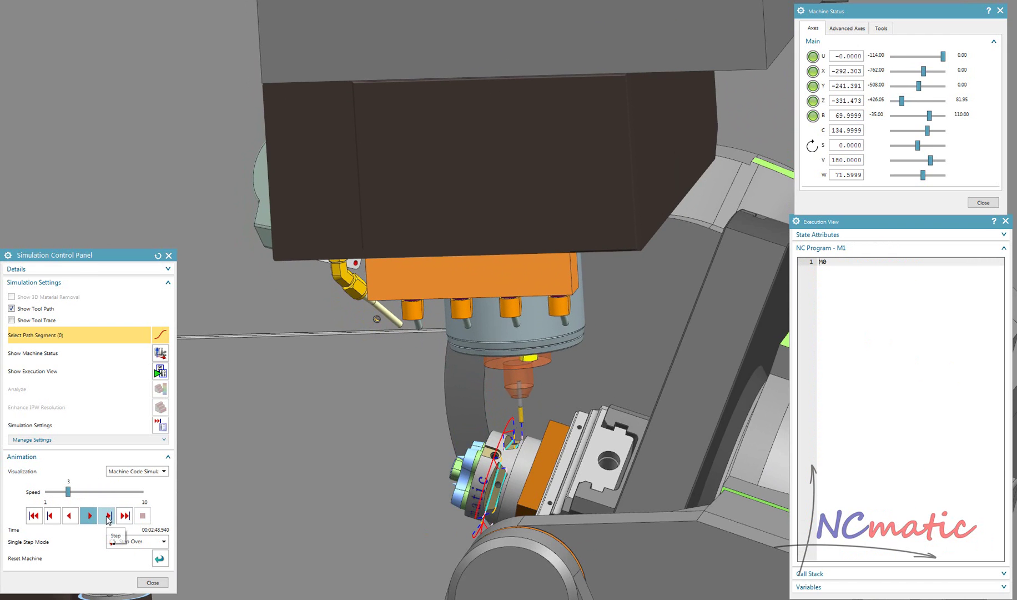
left_click(108, 516)
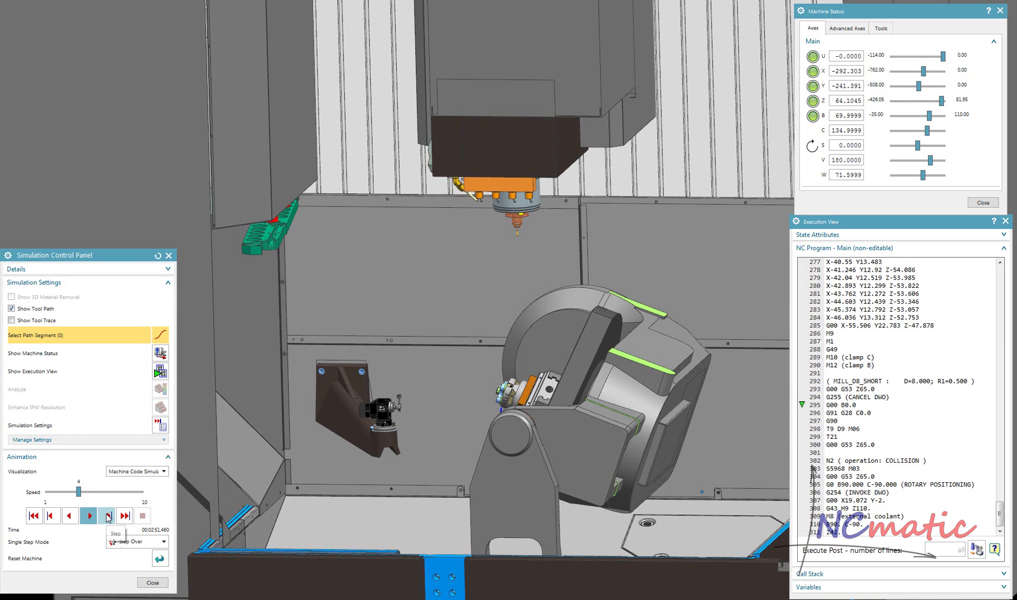
left_click(108, 516)
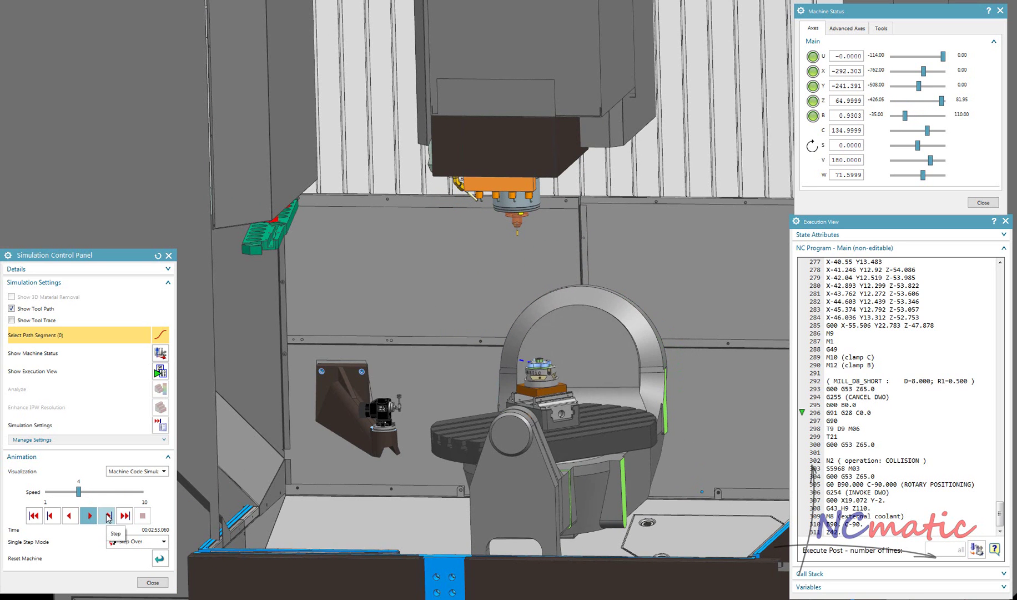
left_click(107, 516)
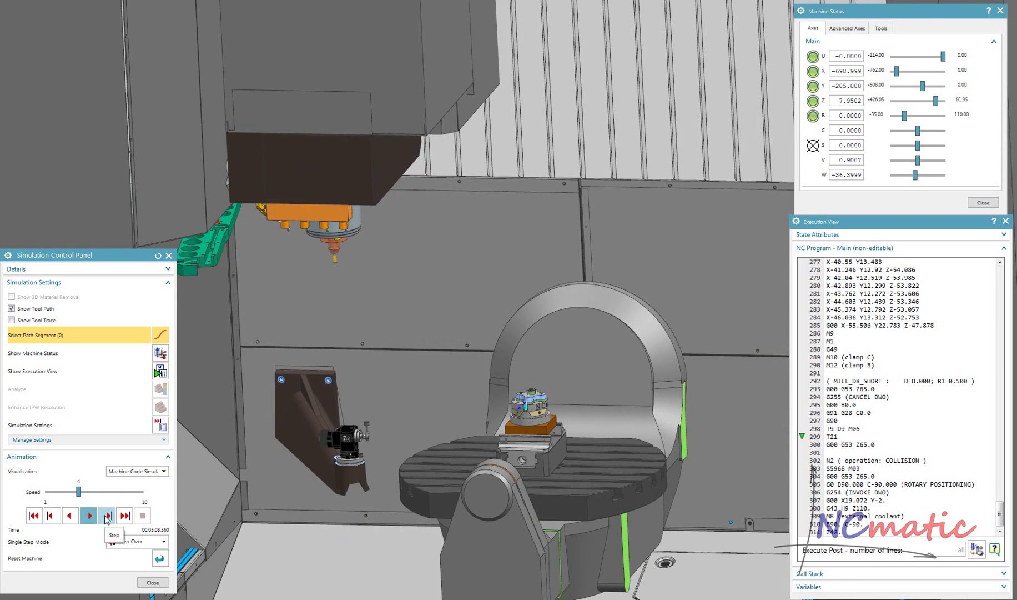
left_click(107, 516)
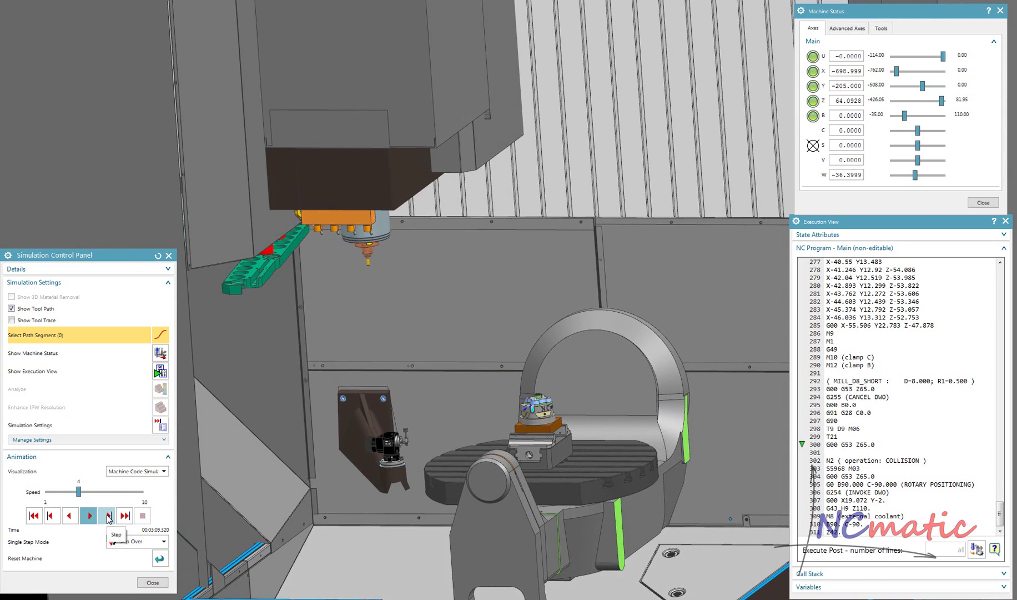
- Step to the rotary positioning move at speed 3, stop at the clearance violation and inspect it
left_click(107, 516)
left_click_drag(78, 492, 69, 494)
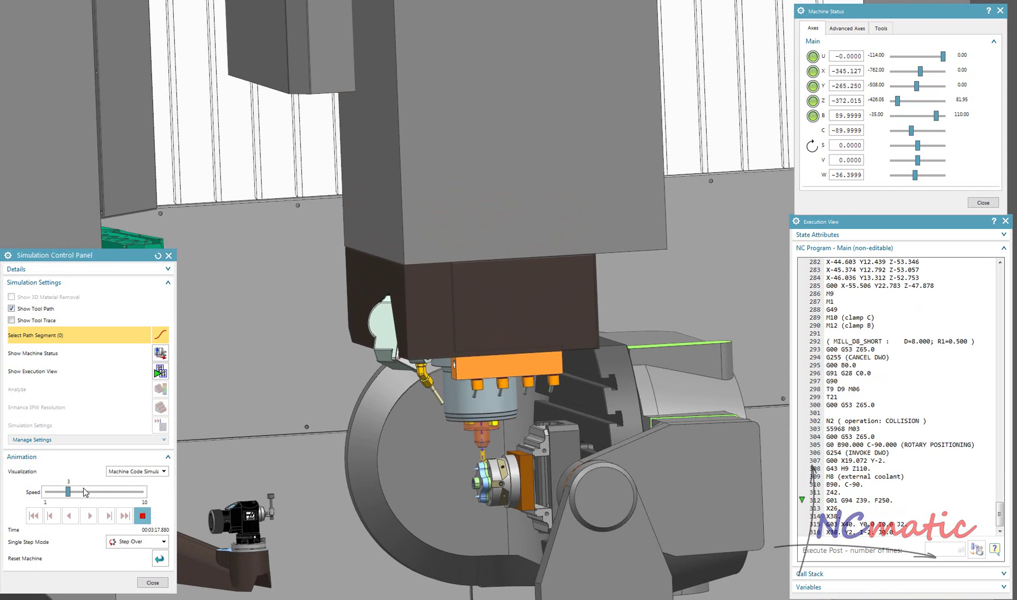
left_click_drag(459, 272, 525, 300)
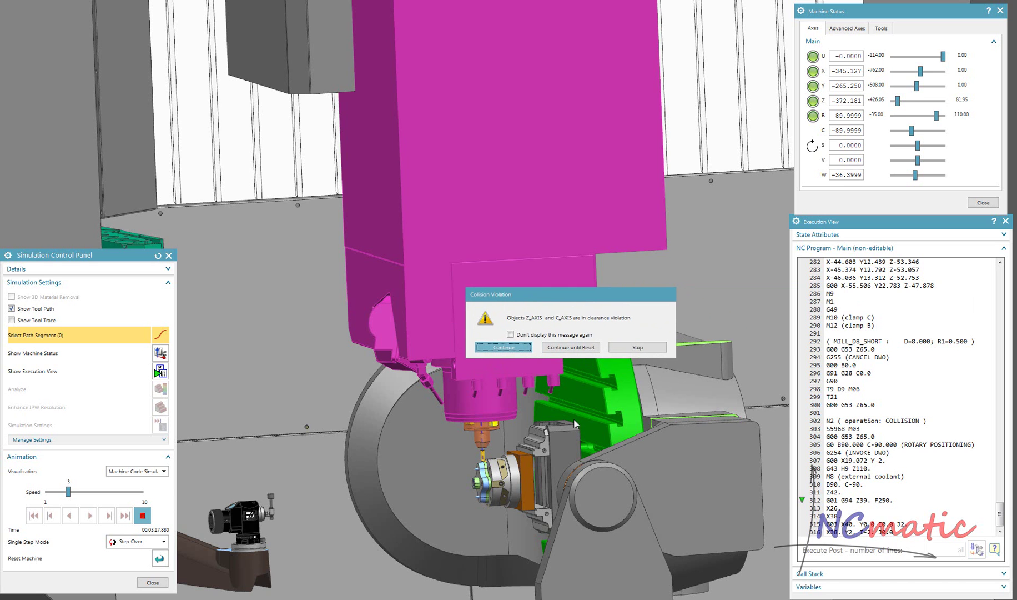
left_click(637, 347)
middle_click_drag(640, 350, 556, 334)
scroll(556, 334, "up", 8)
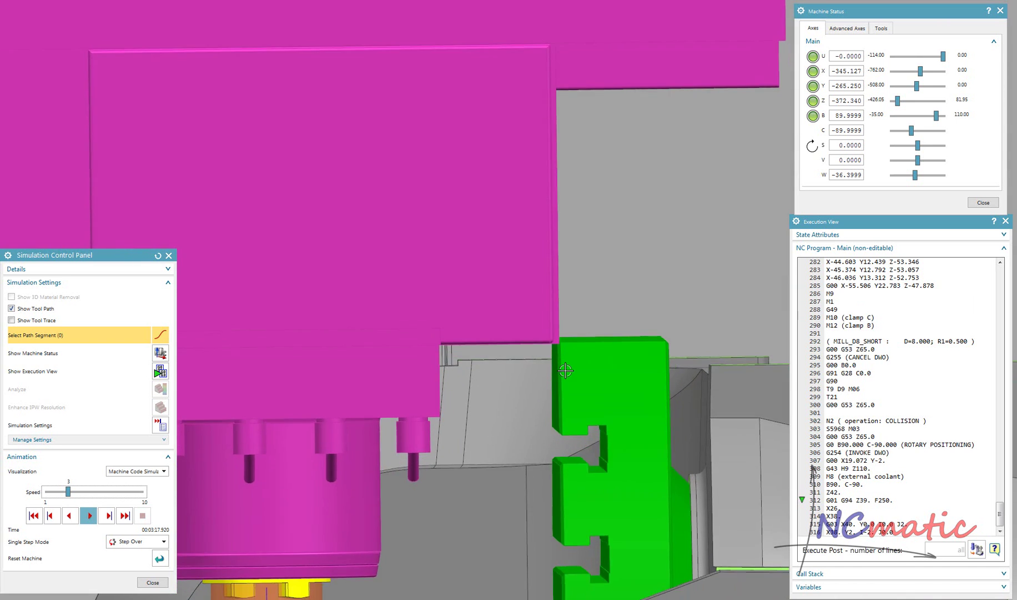
scroll(562, 330, "up", 5)
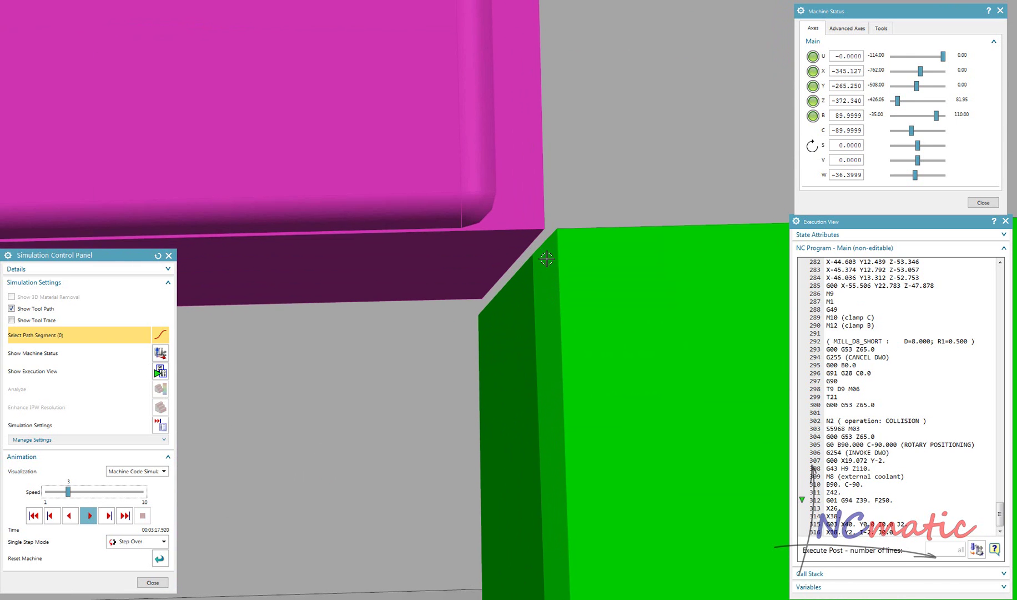
scroll(547, 259, "down", 8)
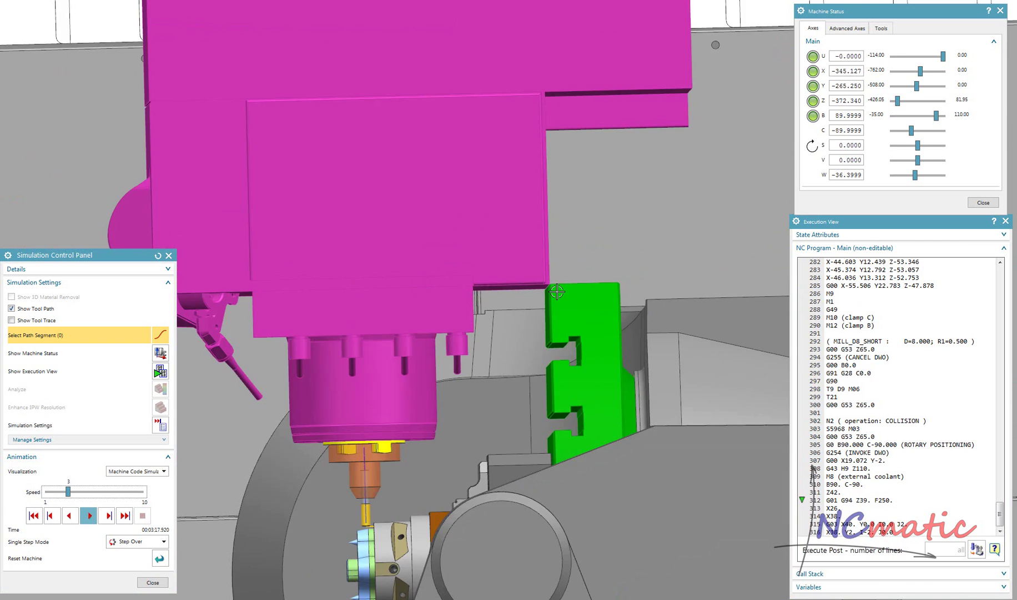
scroll(556, 291, "up", 8)
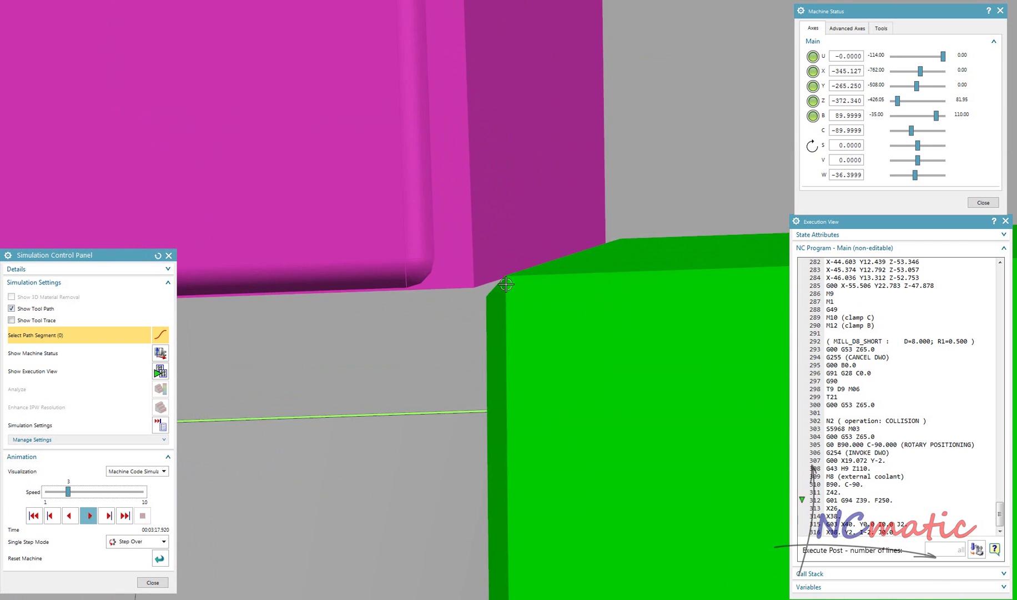
scroll(506, 283, "up", 8)
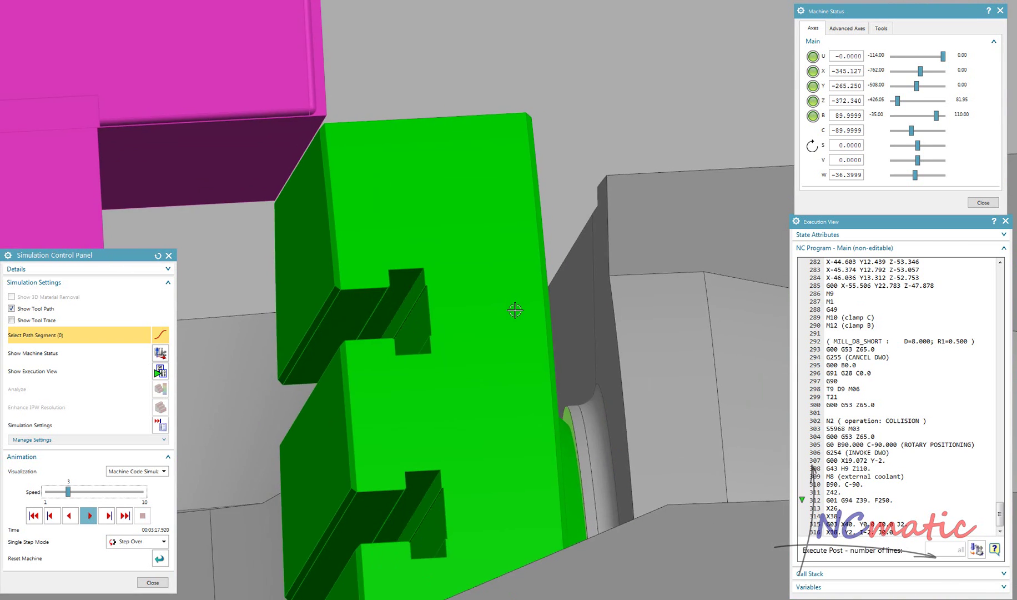
scroll(514, 310, "down", 10)
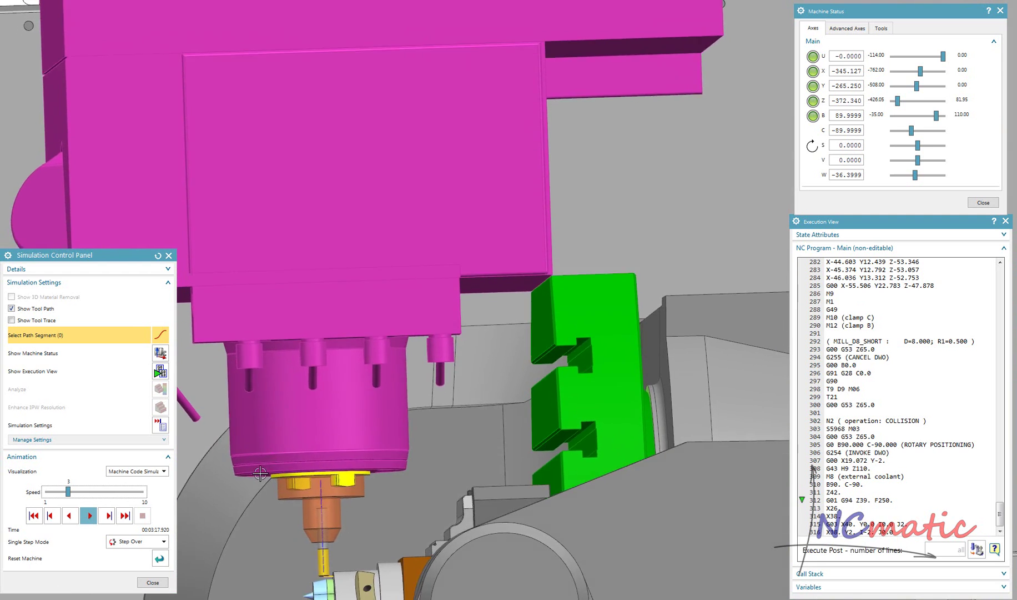
scroll(259, 473, "down", 10)
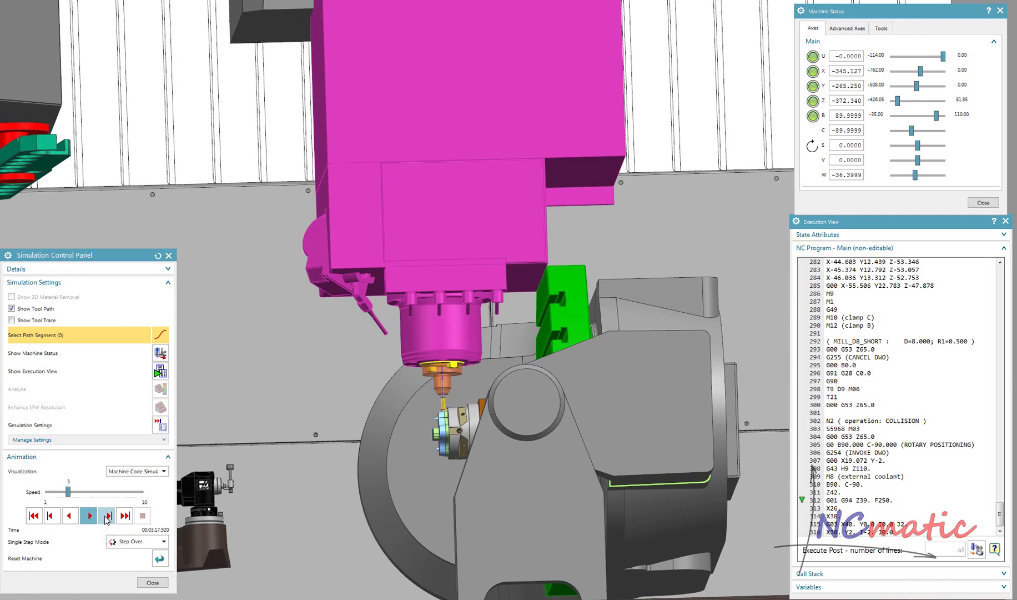
- Advance one more line, stop at the collision and zoom into the Z_AXIS/C_AXIS contact
left_click(106, 517)
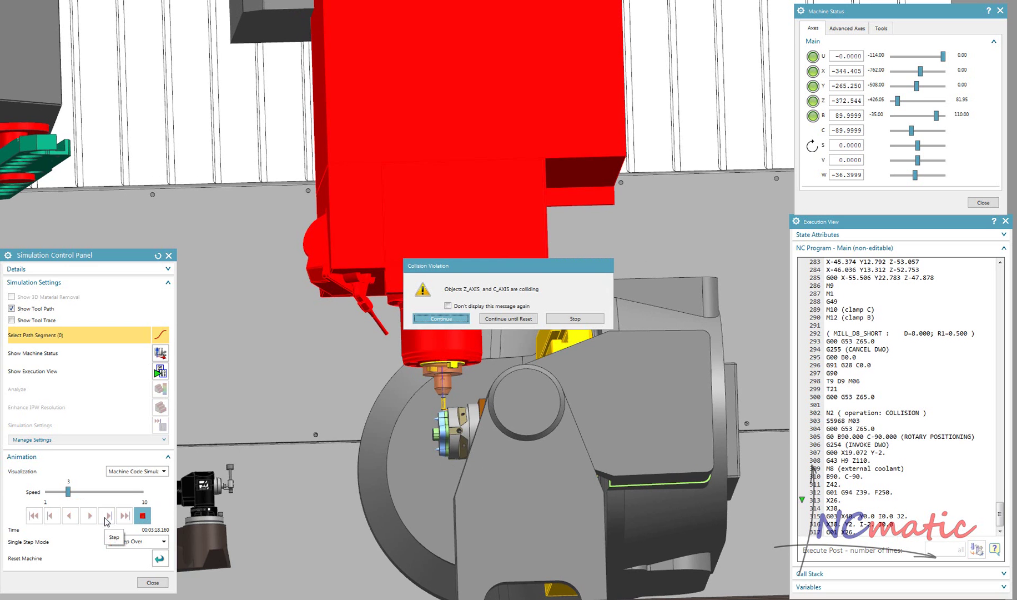
left_click(576, 320)
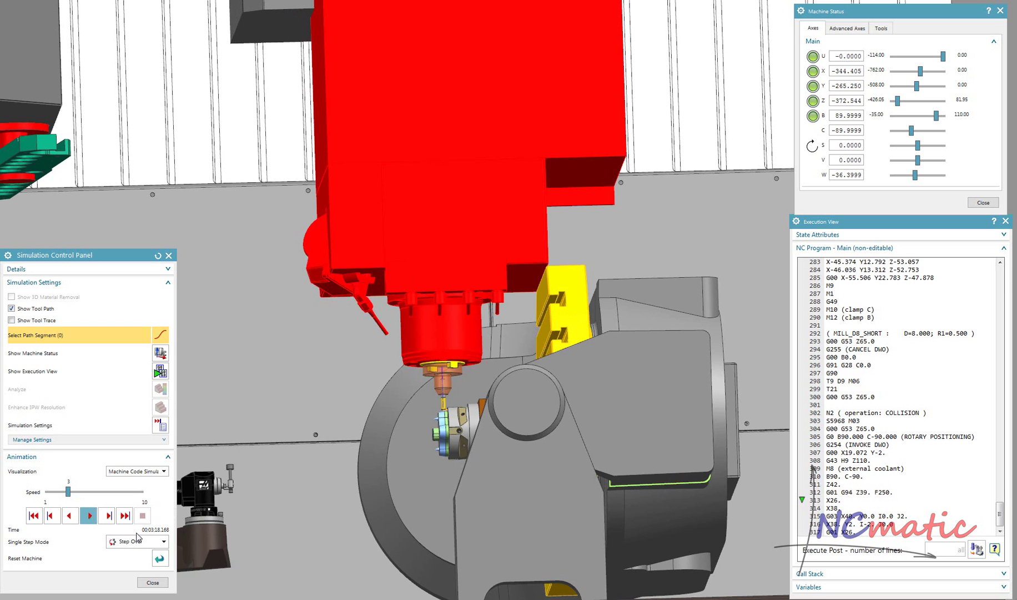
scroll(502, 421, "up", 8)
scroll(502, 422, "down", 4)
scroll(472, 327, "up", 6)
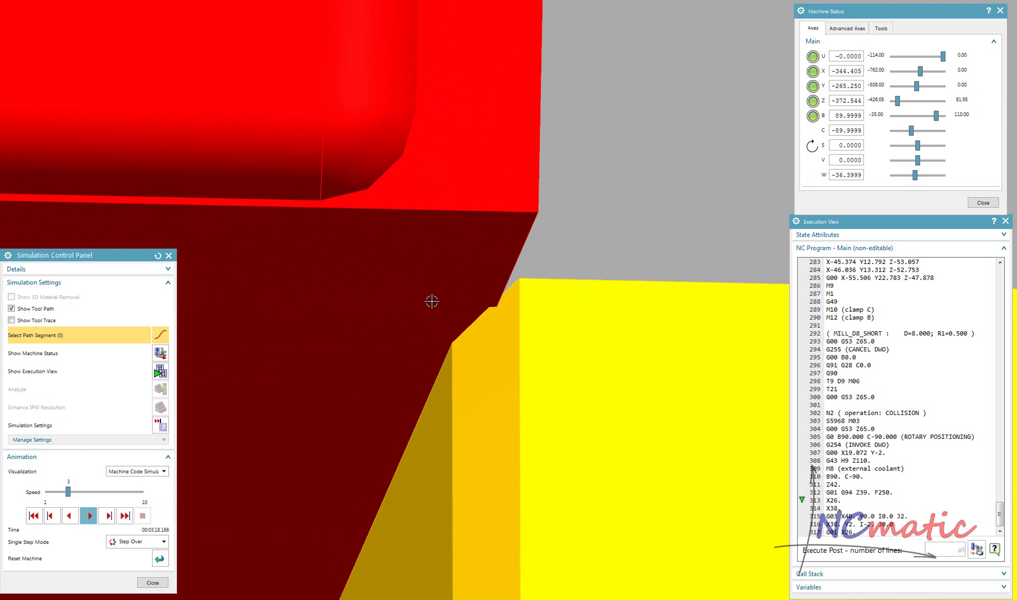
scroll(441, 302, "down", 8)
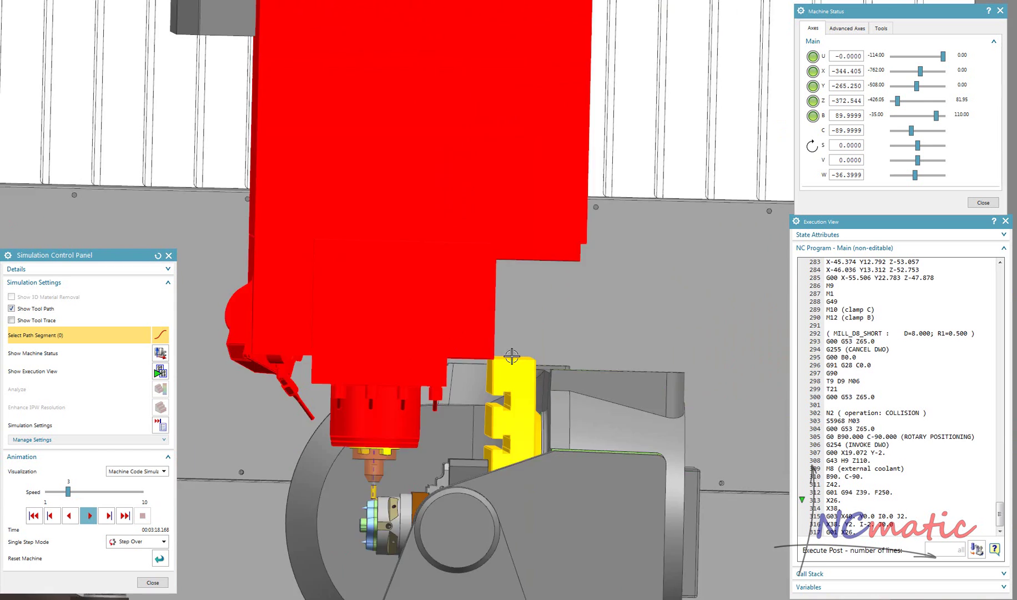
scroll(512, 356, "down", 5)
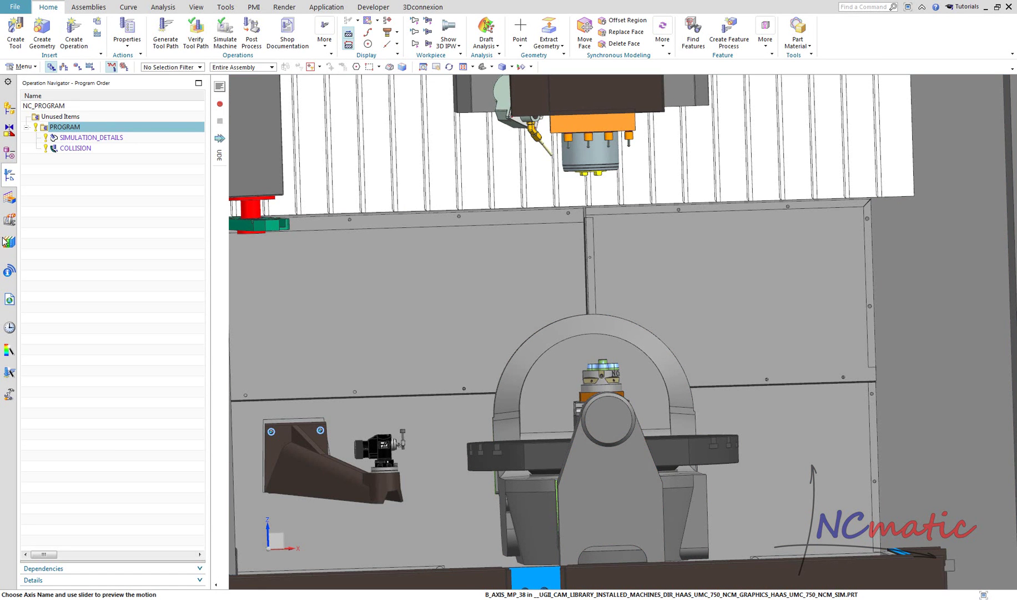
- Check in Simulation Settings that Z_AXIS collides against C_AXIS and B_AXIS at 1.0 clearance, leaving it unchanged
left_click(8, 222)
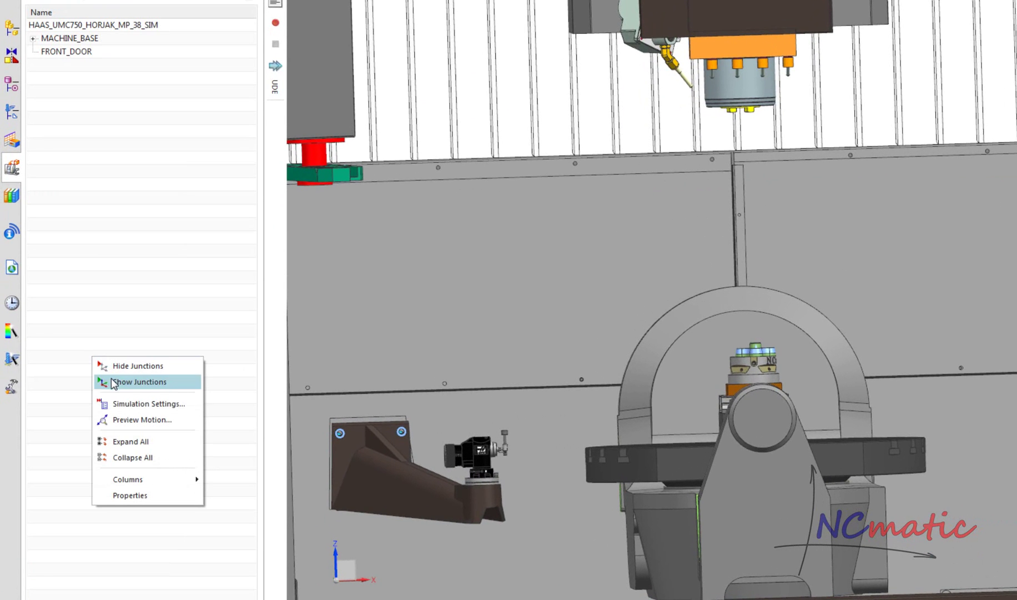
left_click(132, 404)
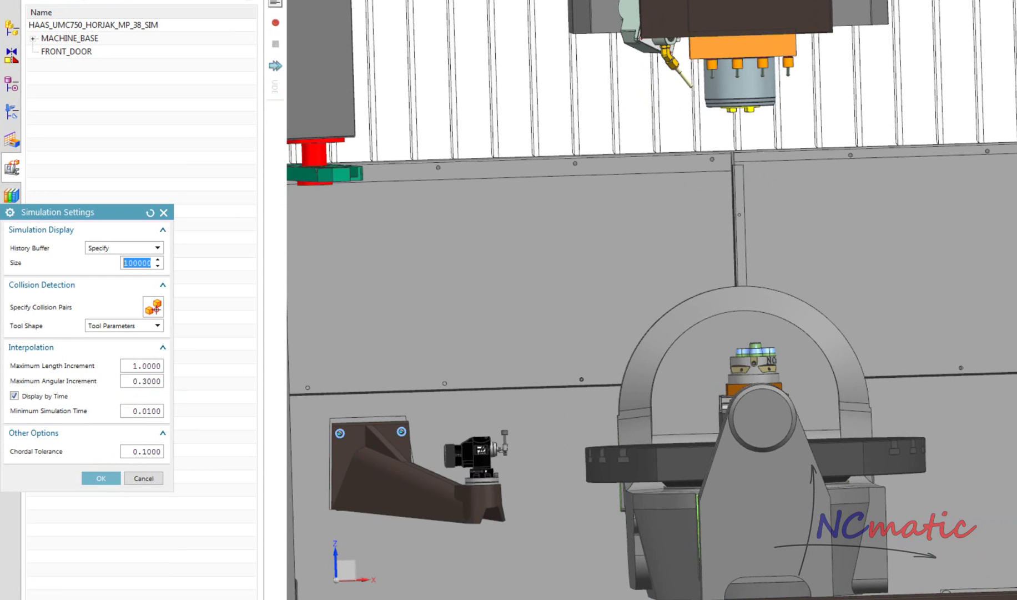
left_click(155, 306)
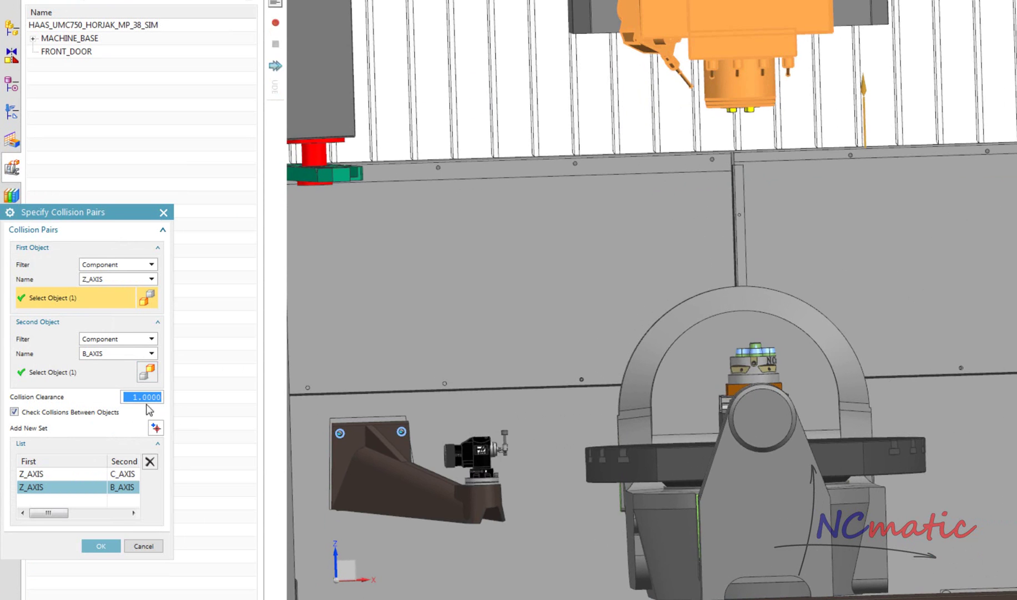
left_click_drag(171, 411, 281, 447)
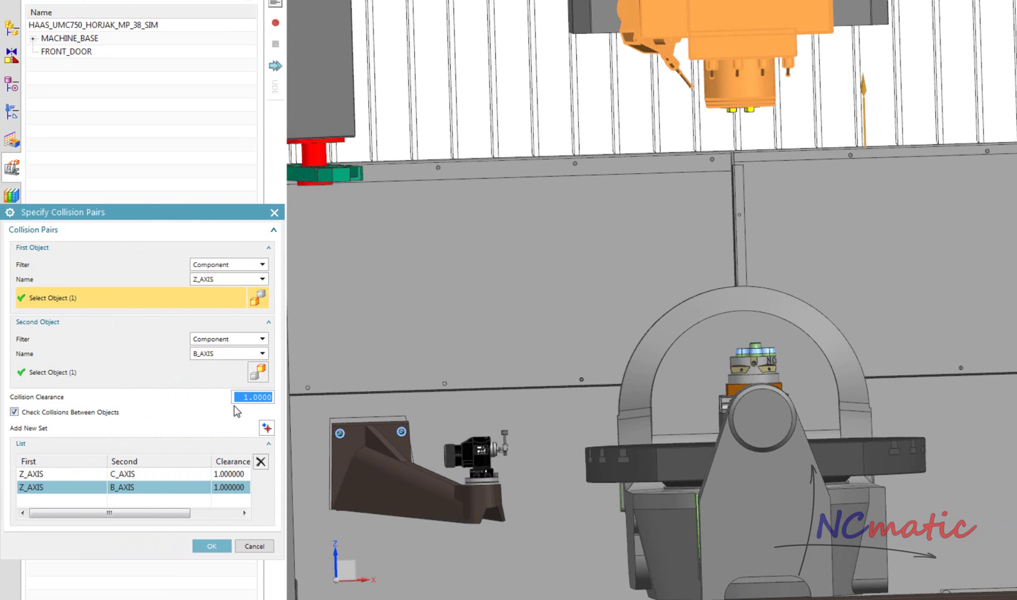
left_click(264, 547)
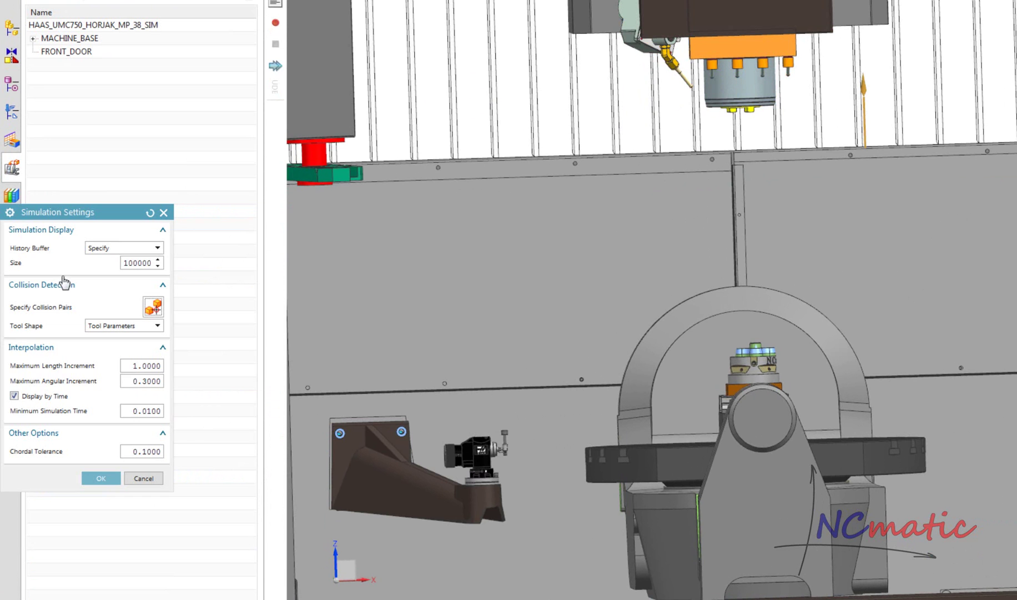
left_click(140, 477)
left_click(17, 117)
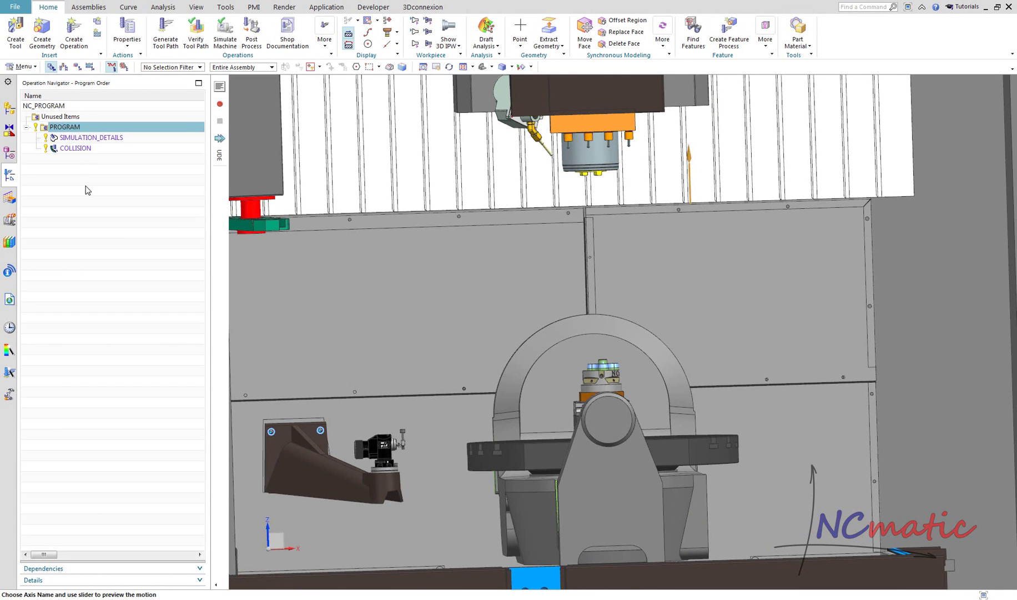
- In Machine Tool View, move COLLISION from MILL_D8_SHORT to MILL_D8_LONG, then return to Program Order View
left_click(62, 67)
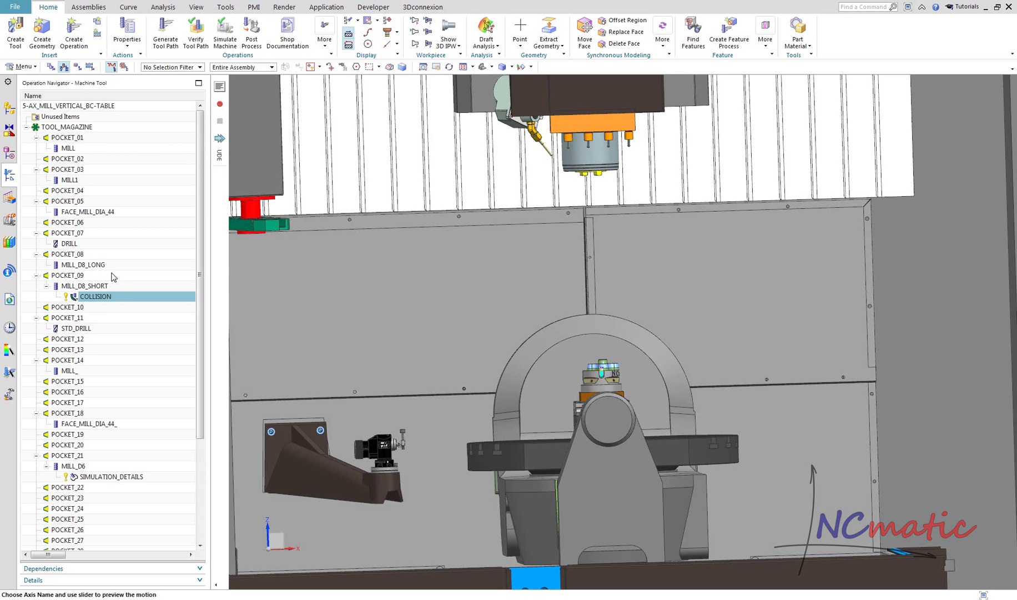
scroll(571, 154, "up", 4)
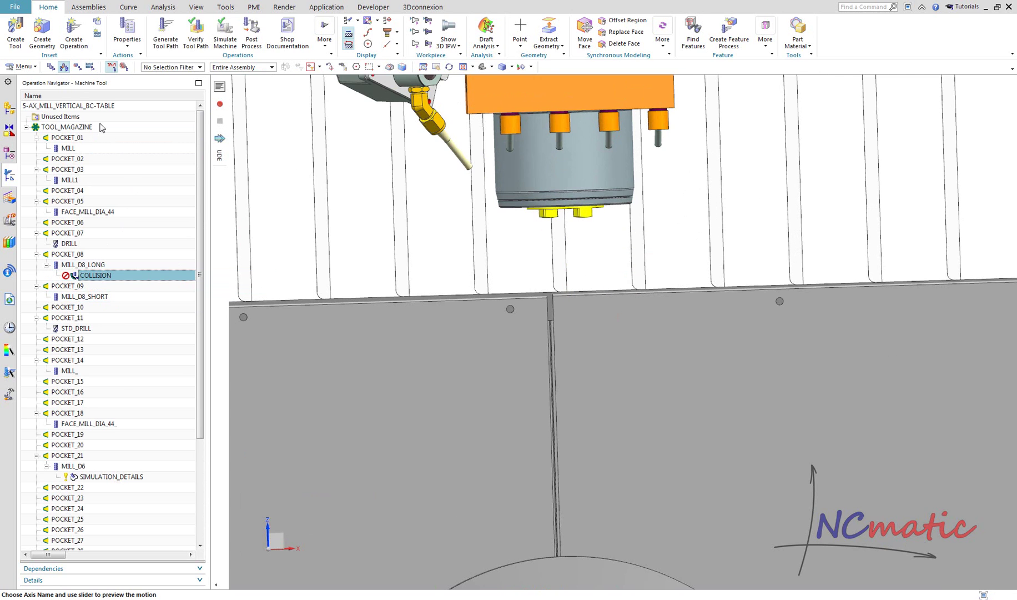
left_click(52, 67)
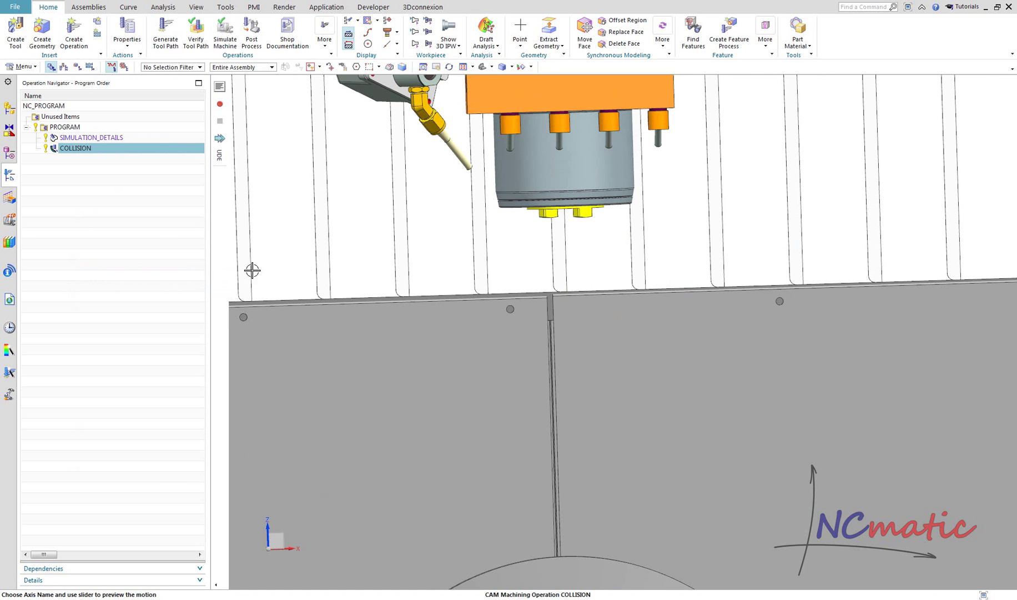
scroll(302, 271, "down", 5)
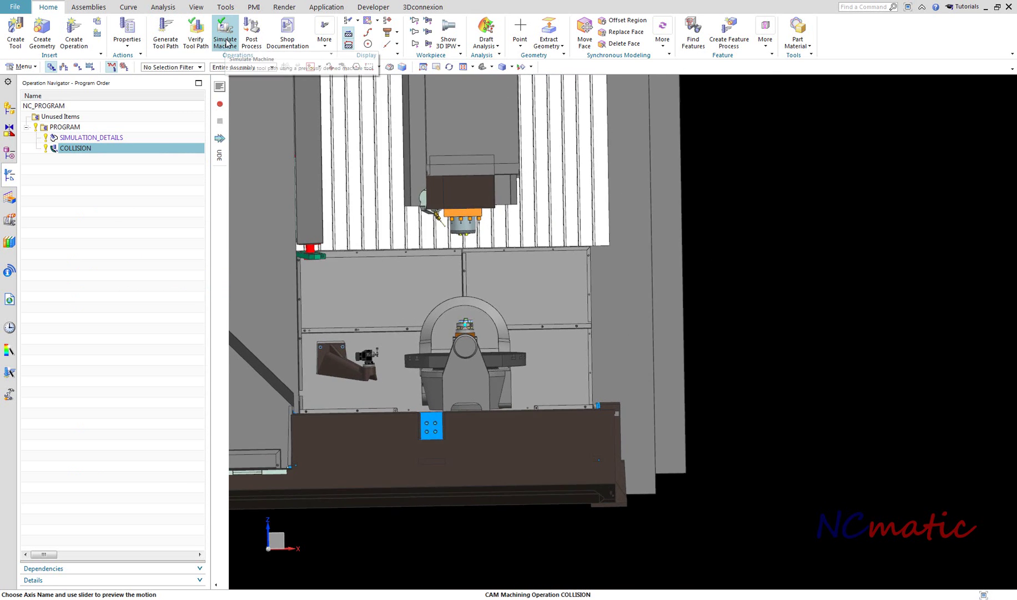
- Simulate COLLISION on the Haas machine at speed 5 with a longer NC listing, resuming after M1
left_click(225, 34)
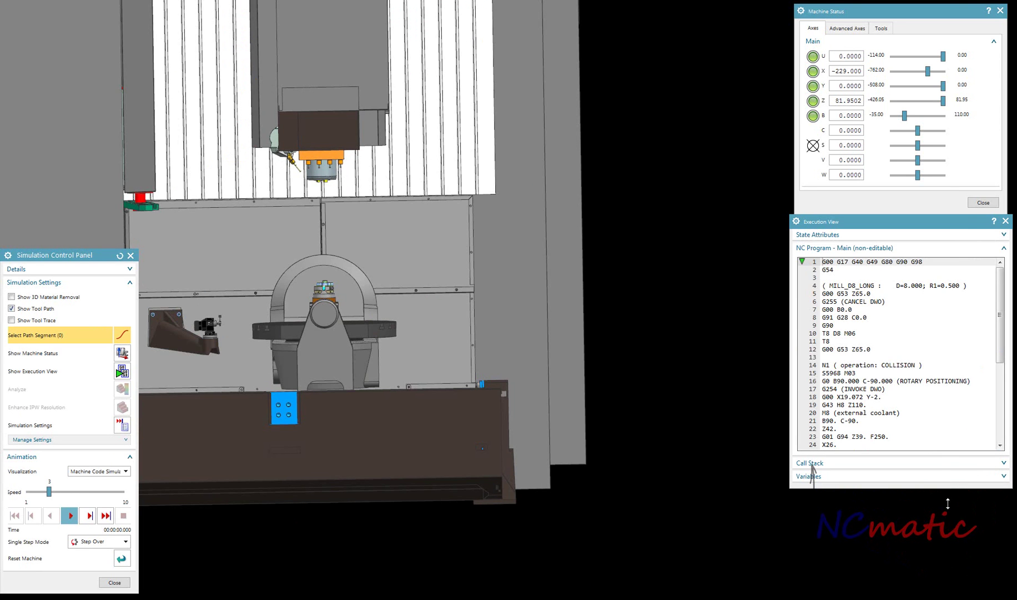
left_click_drag(948, 502, 947, 572)
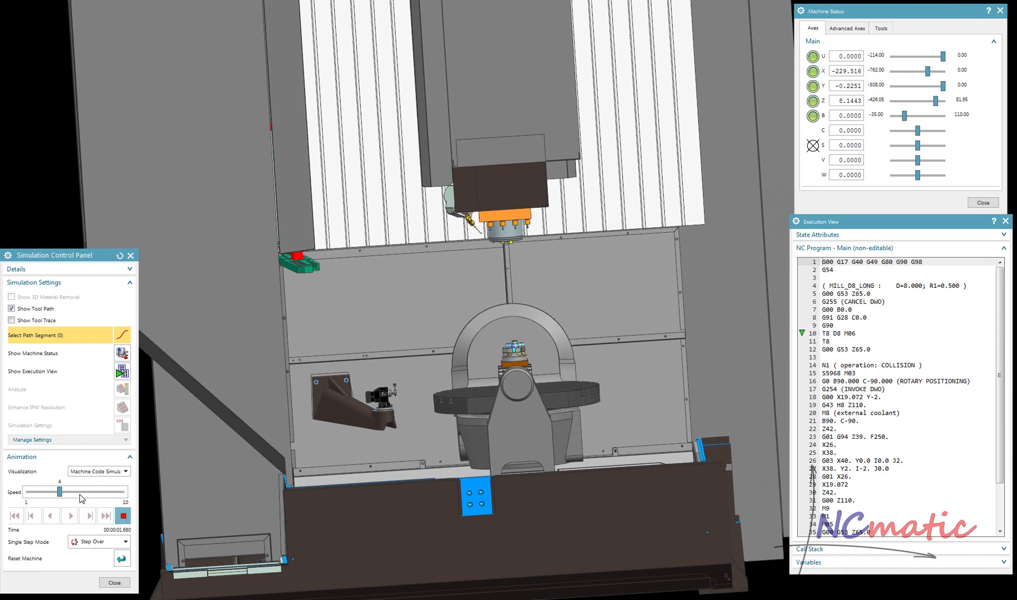
left_click(80, 493)
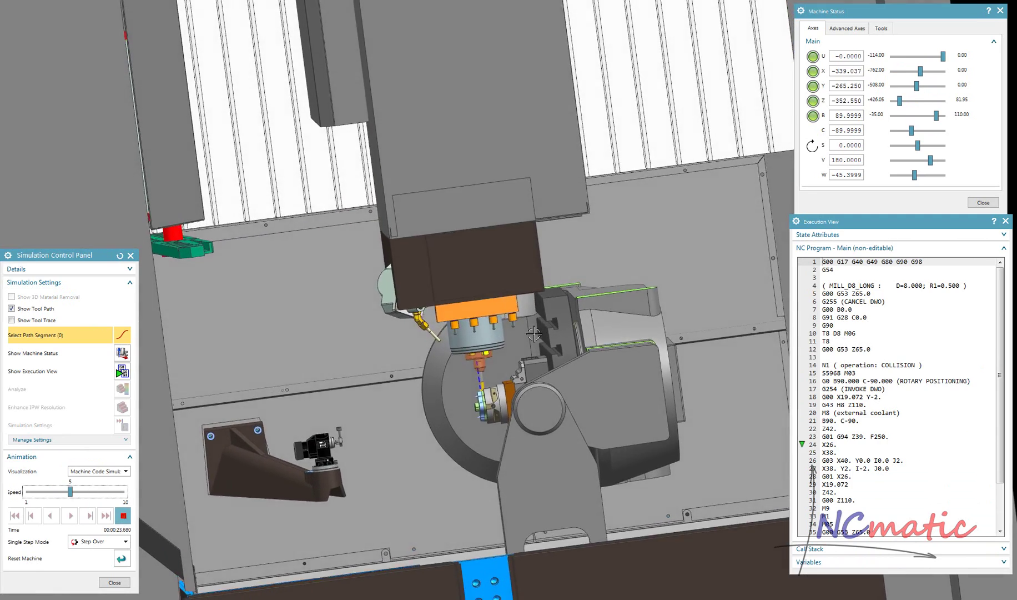
scroll(527, 328, "up", 3)
scroll(527, 328, "down", 2)
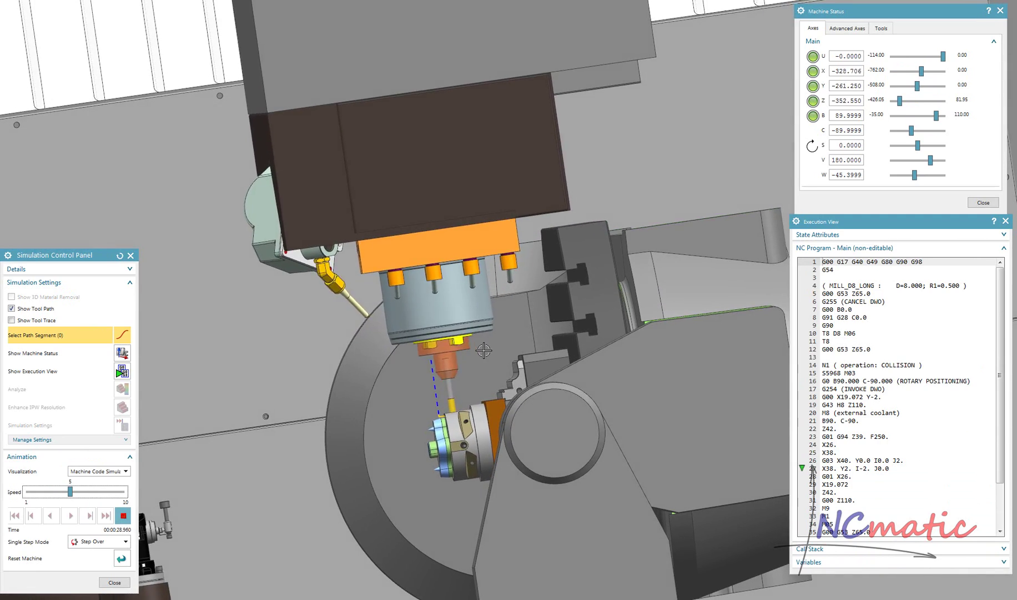
scroll(375, 392, "down", 2)
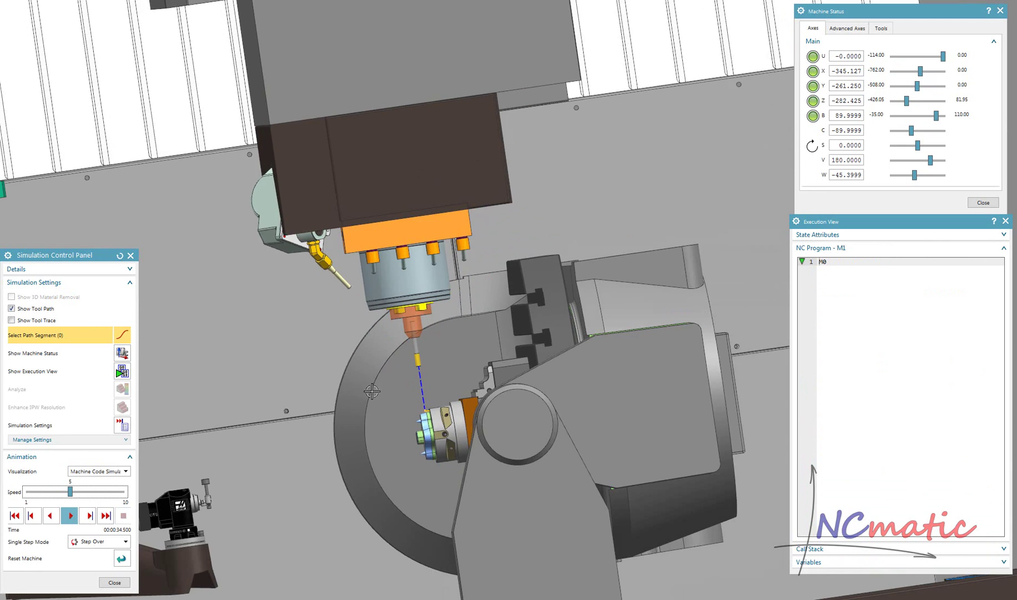
left_click(70, 516)
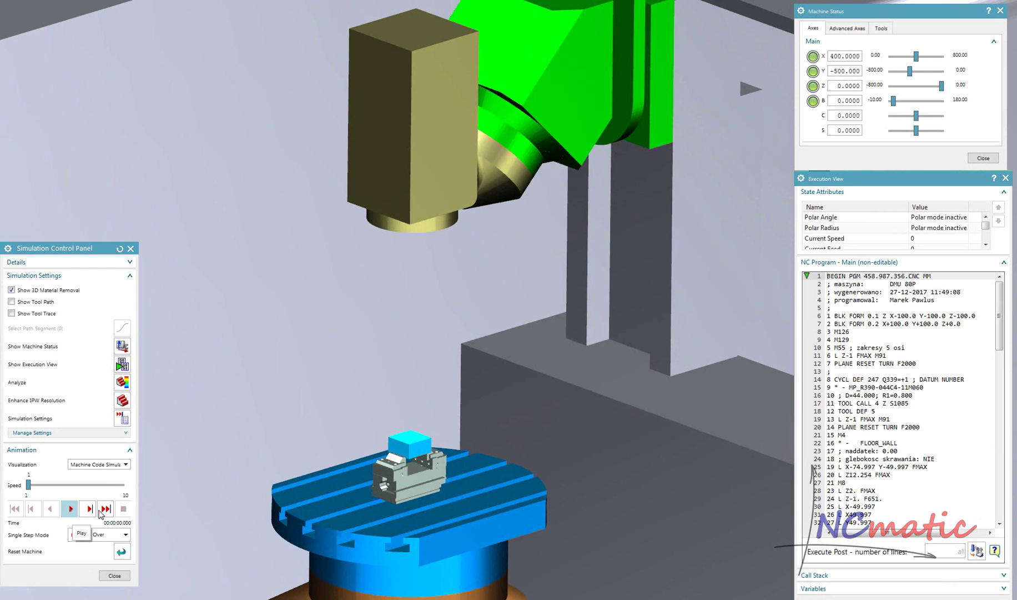
- Play the DMU 80P simulation and slow it to speed 1
left_click(93, 485)
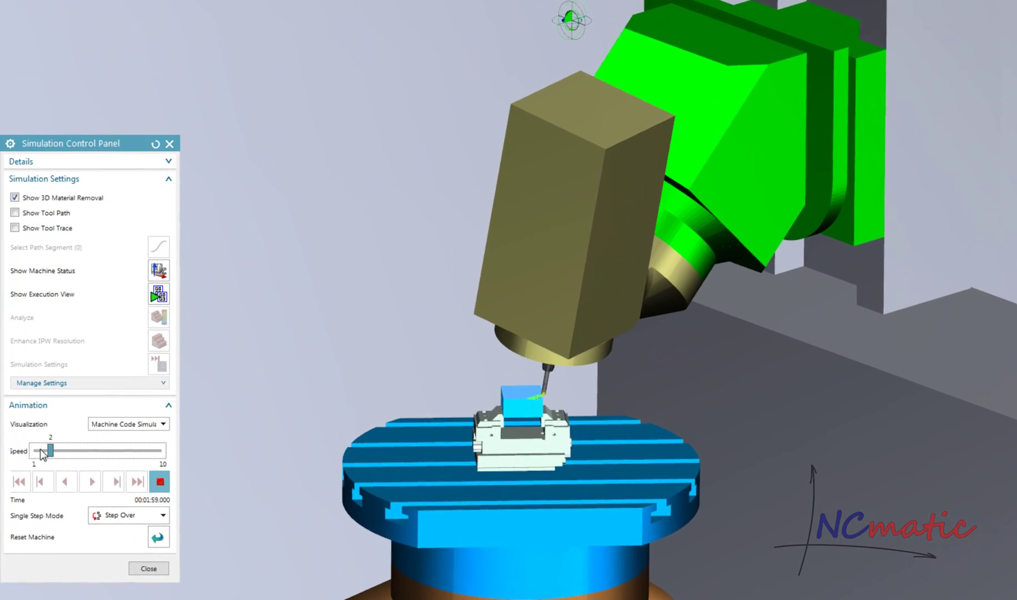
left_click_drag(65, 471, 37, 467)
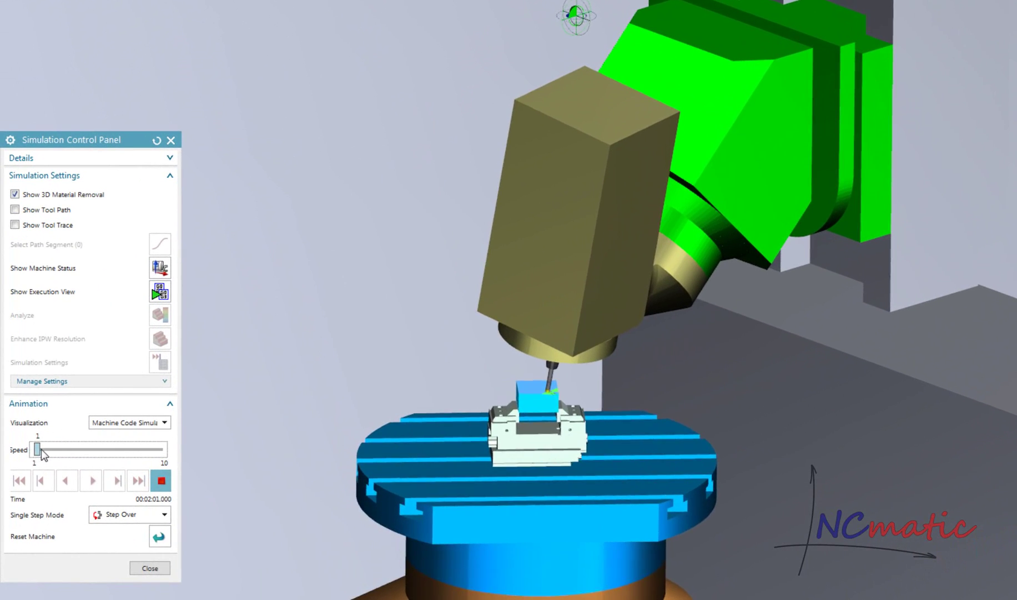
scroll(505, 392, "up", 5)
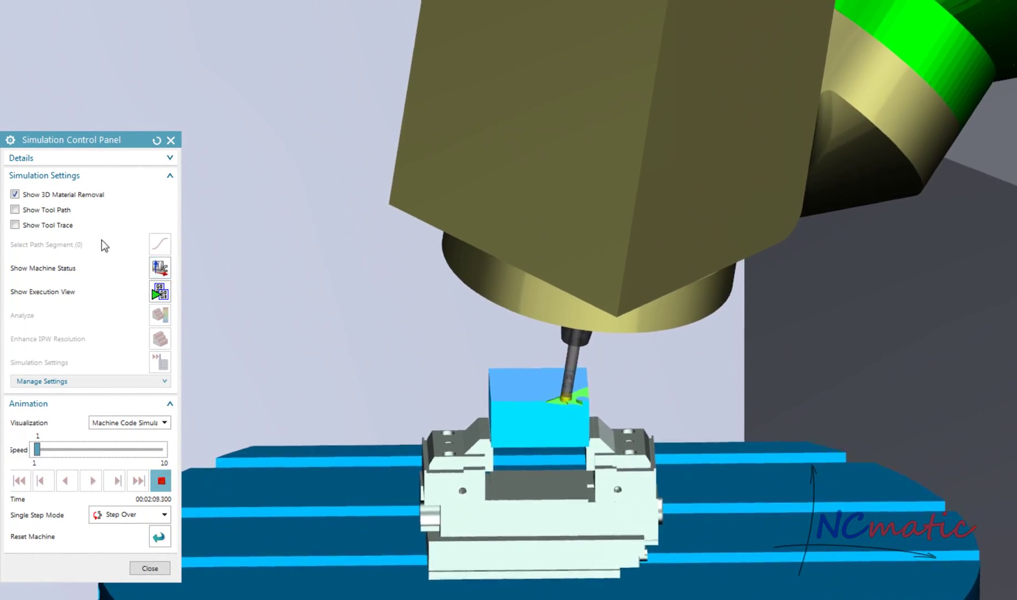
- Toggle Show Tool Path and Show Tool Trace on and off while the pocket and bore are milled
left_click(57, 211)
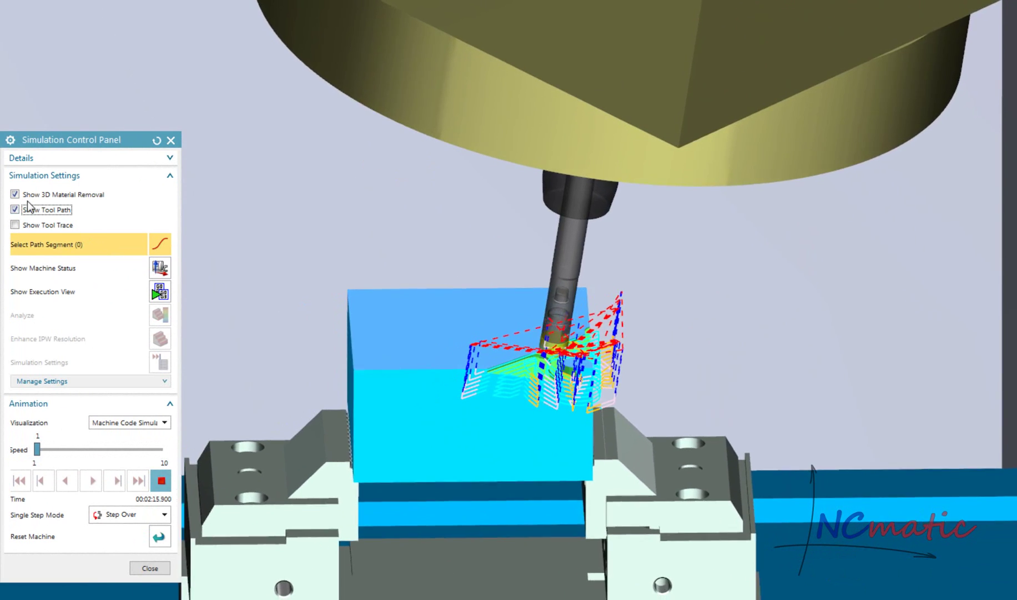
left_click(29, 209)
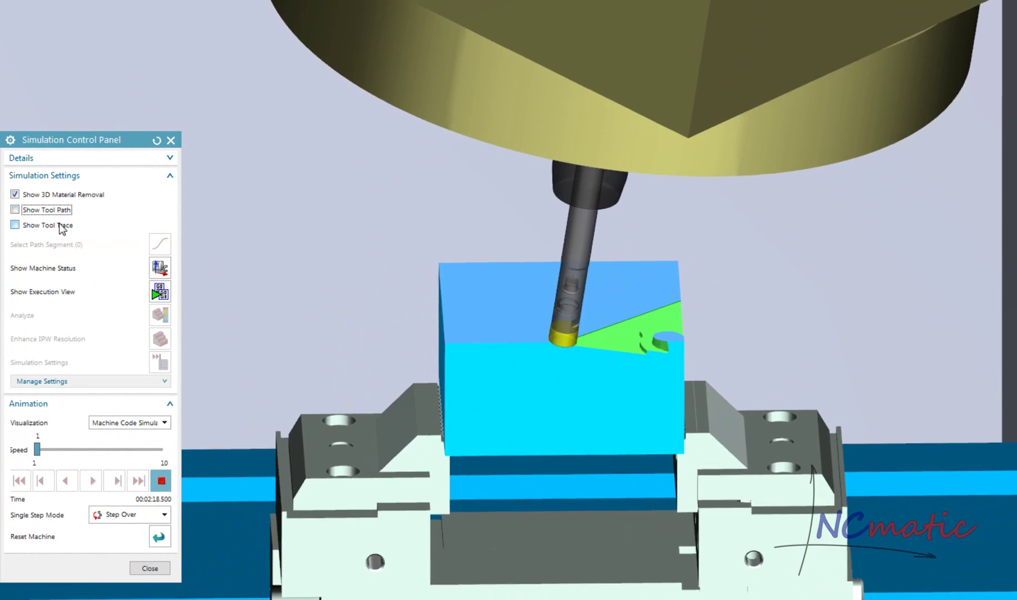
left_click(59, 226)
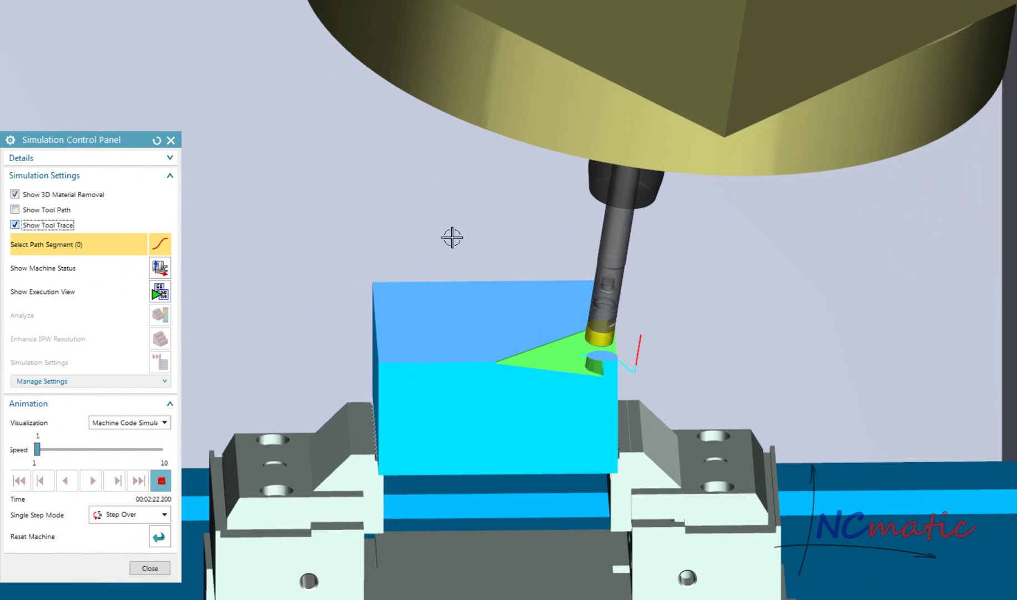
scroll(677, 324, "up", 5)
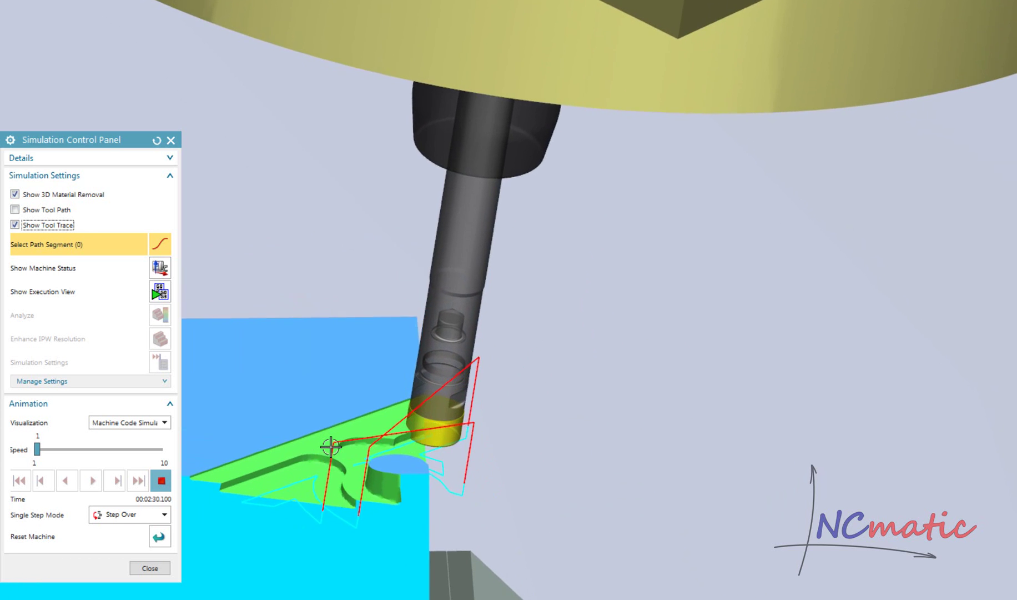
left_click(41, 224)
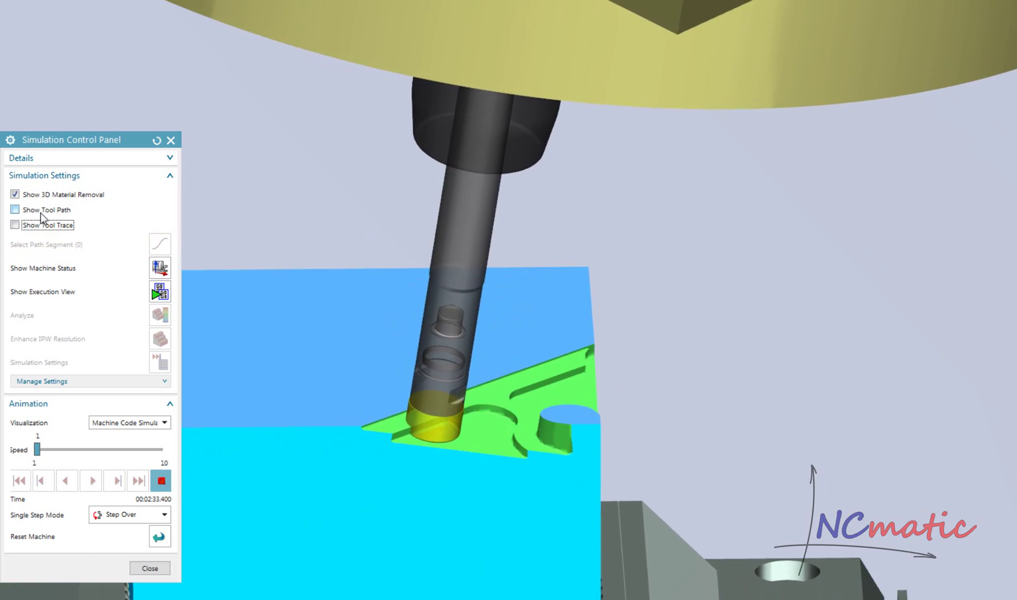
left_click(41, 213)
left_click(41, 213)
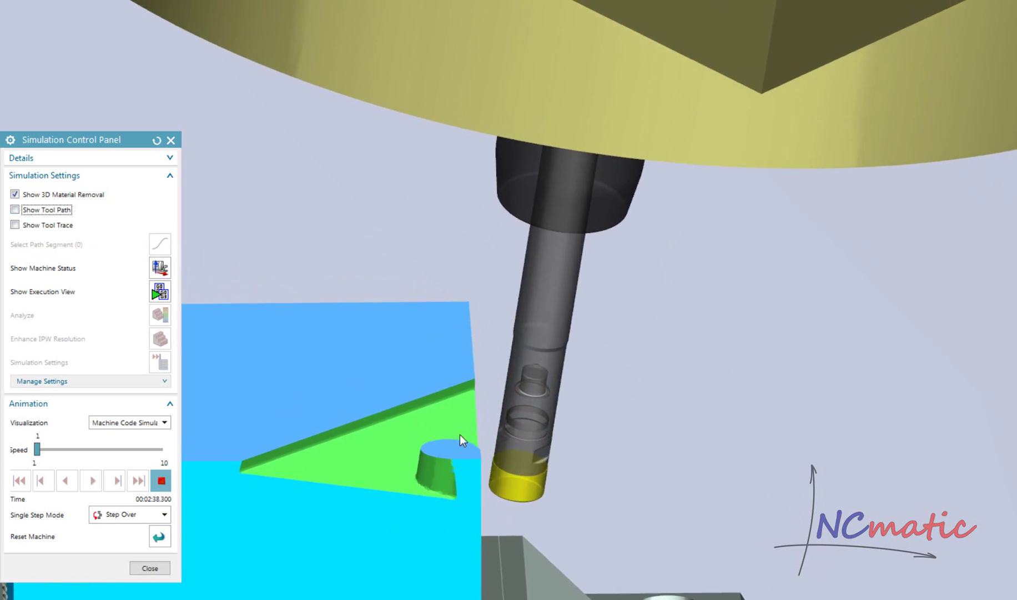
scroll(502, 399, "down", 5)
scroll(518, 398, "down", 5)
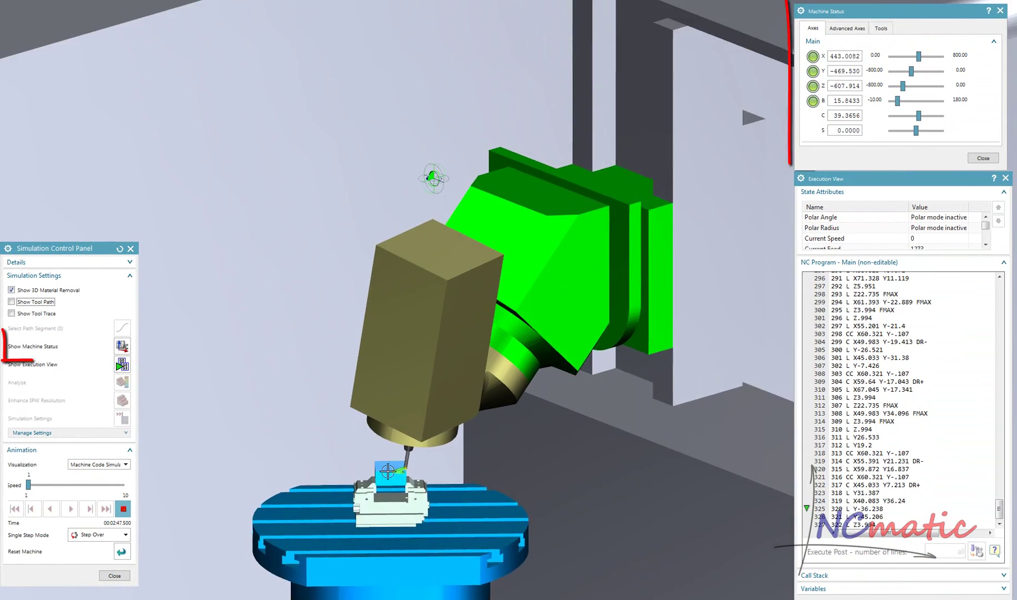
- Scroll through the Execution View State Attributes list
scroll(323, 451, "down", 2)
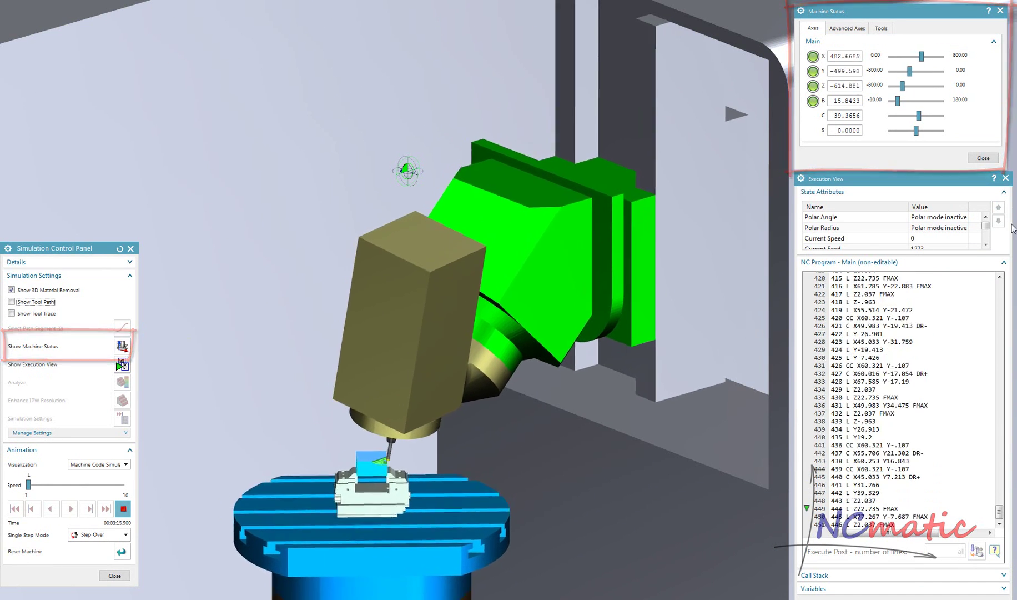
left_click(987, 246)
left_click(986, 246)
left_click(986, 245)
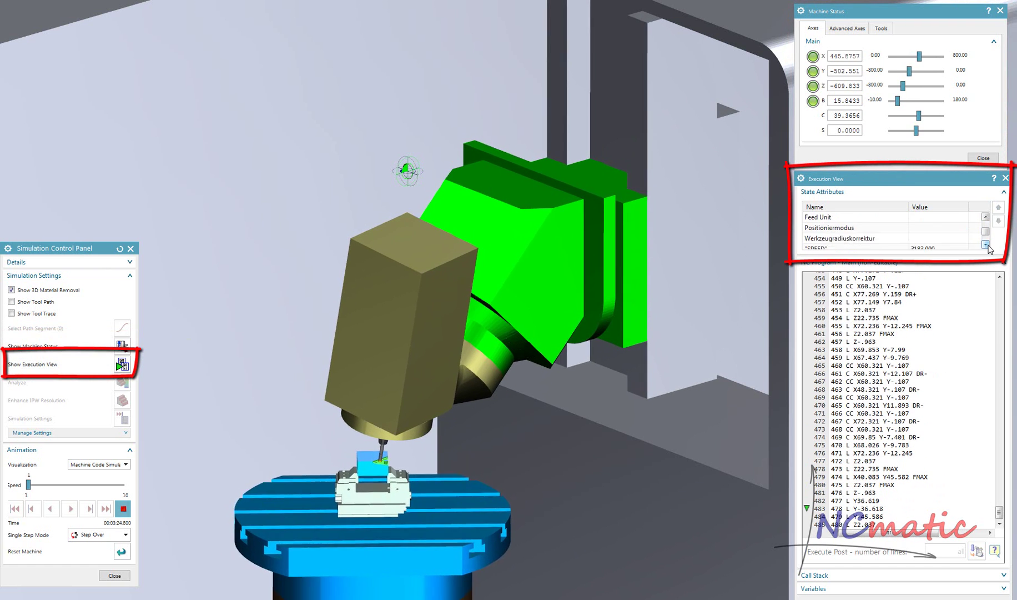
left_click(985, 245)
left_click(985, 245)
left_click(986, 245)
left_click(985, 245)
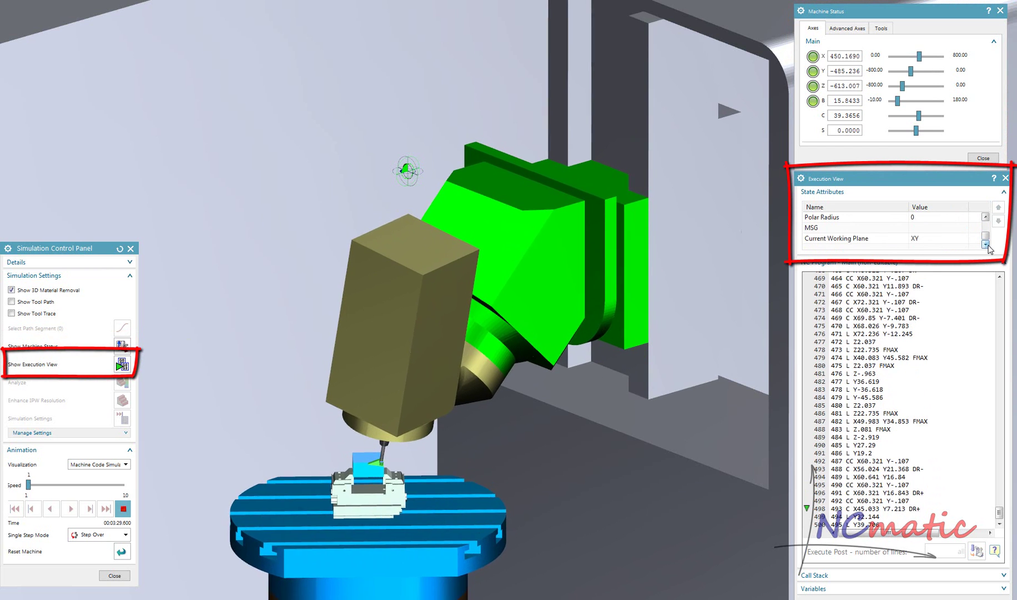
left_click(986, 217)
left_click(986, 217)
left_click(986, 217)
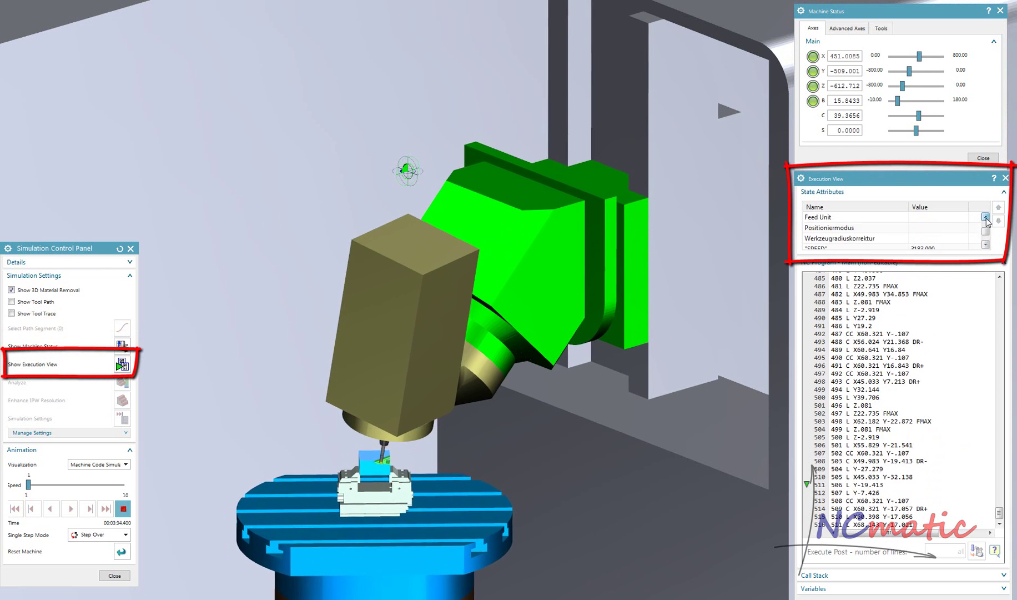
left_click(986, 218)
left_click(986, 217)
left_click(986, 217)
left_click(986, 217)
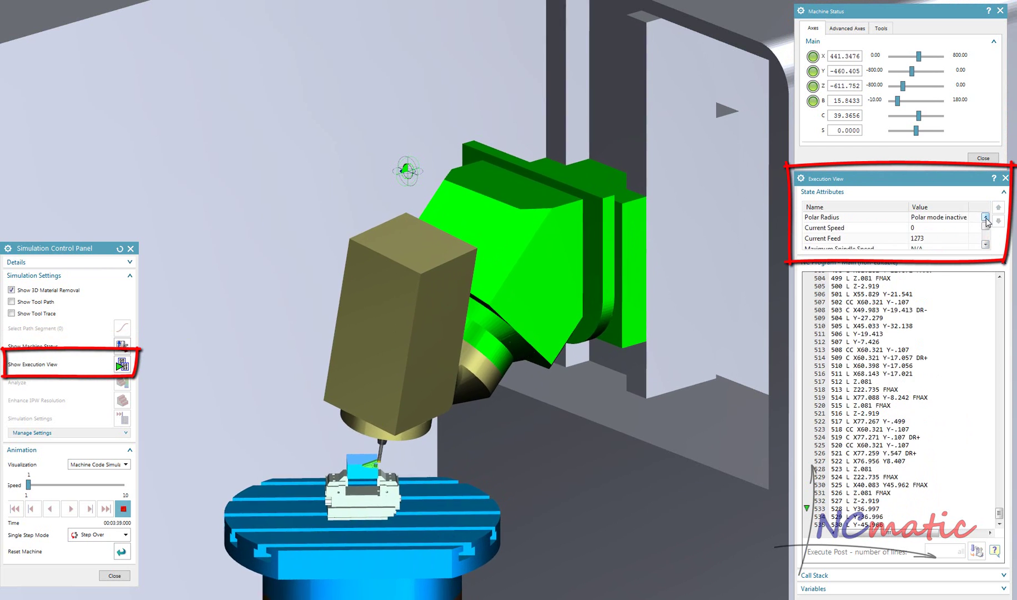
left_click(986, 217)
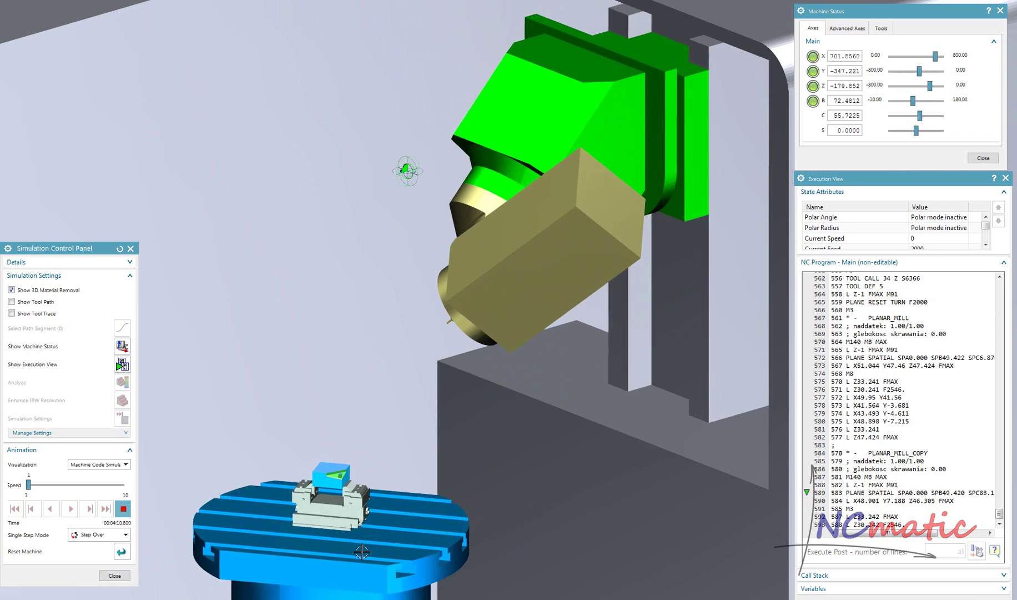
- Widen the Execution View to full code lines and orbit to see the head and table
left_click_drag(796, 534, 746, 547)
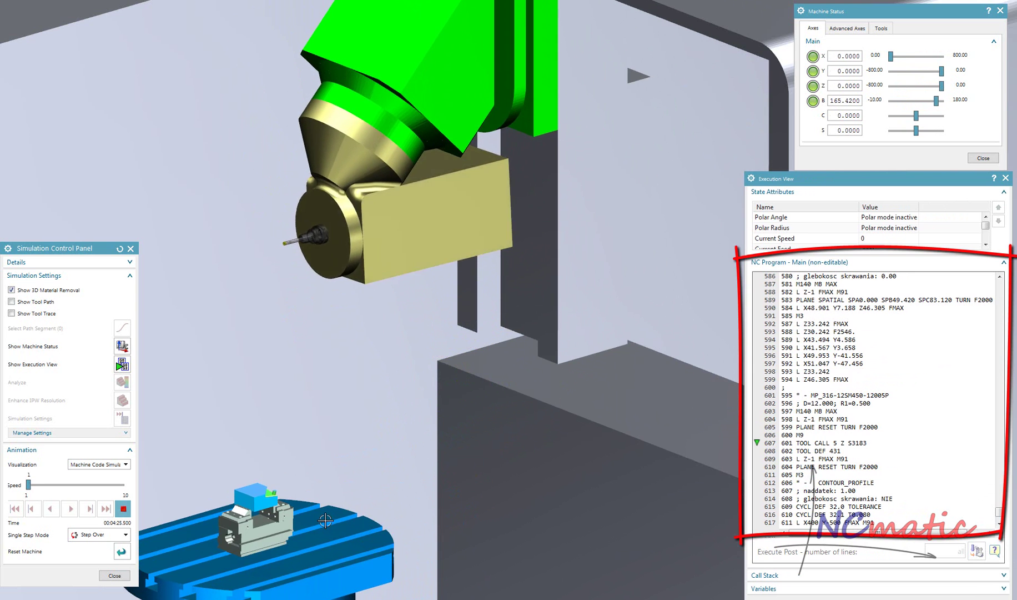
middle_click_drag(325, 521, 608, 571)
scroll(357, 461, "up", 3)
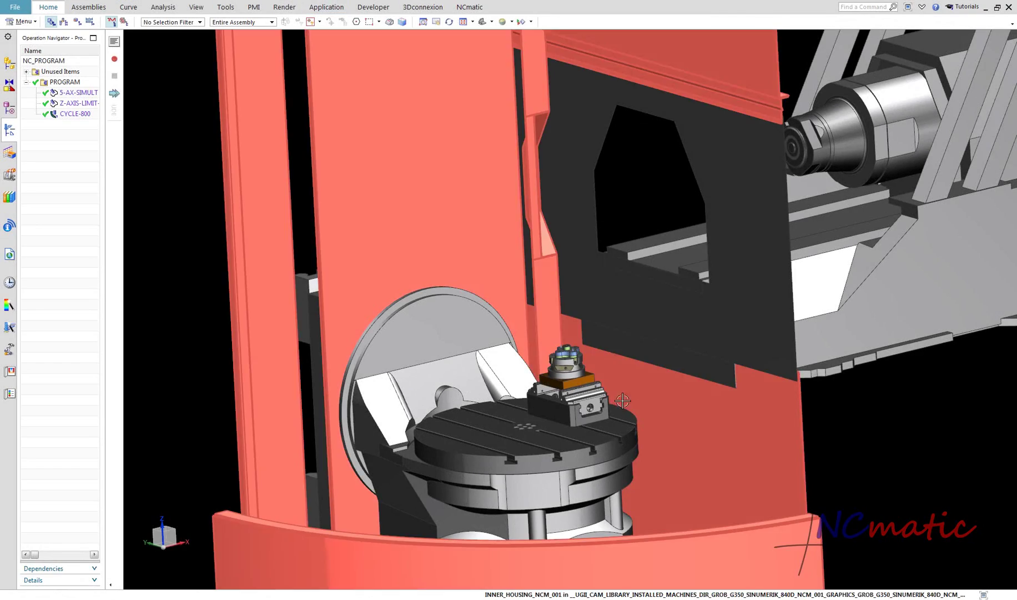
- Select the PROGRAM group and launch Simulate Machine on it
scroll(533, 292, "up", 5)
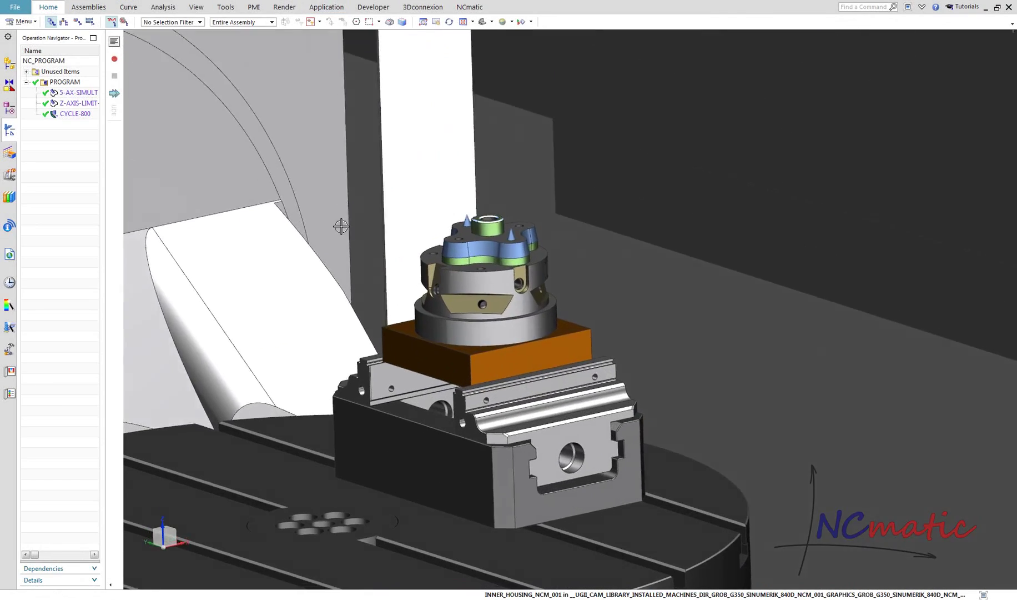
scroll(338, 224, "up", 3)
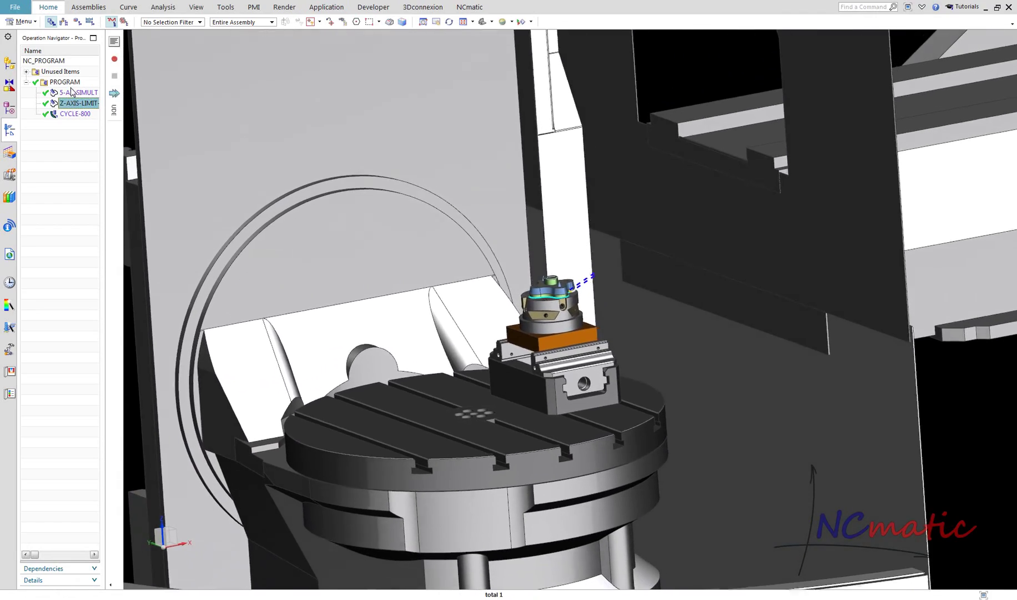
left_click(64, 82)
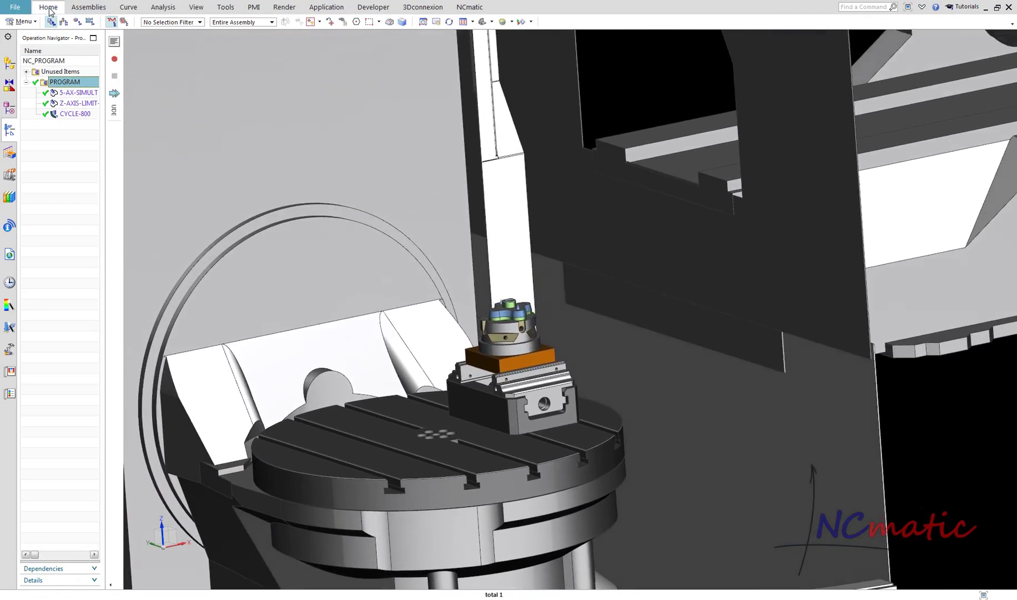
left_click(88, 7)
left_click(49, 10)
left_click(227, 33)
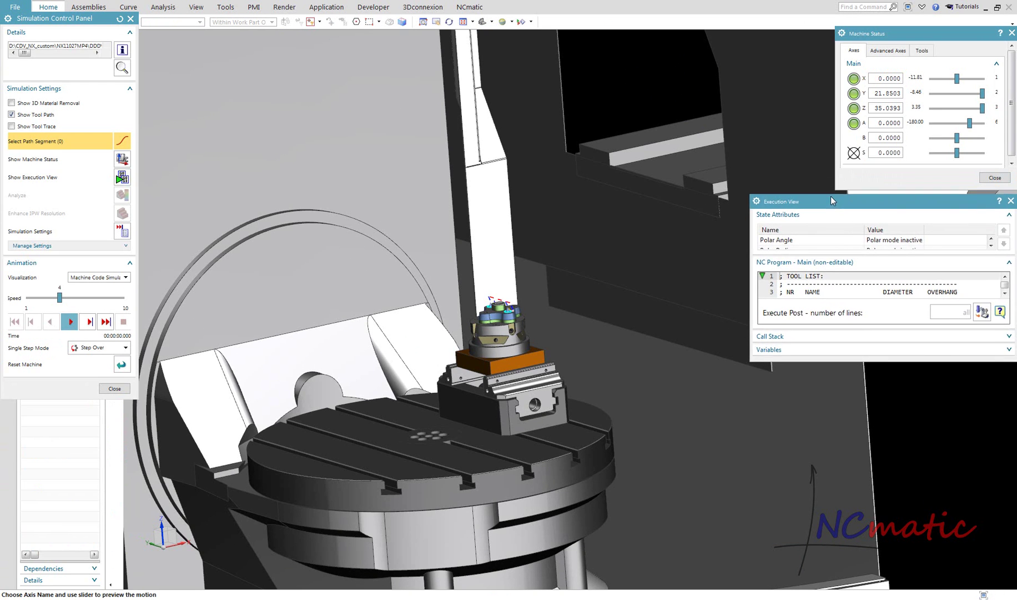
- Enlarge the Execution View, move the control panel, set speed 2 and collapse Details
left_click_drag(798, 357, 800, 586)
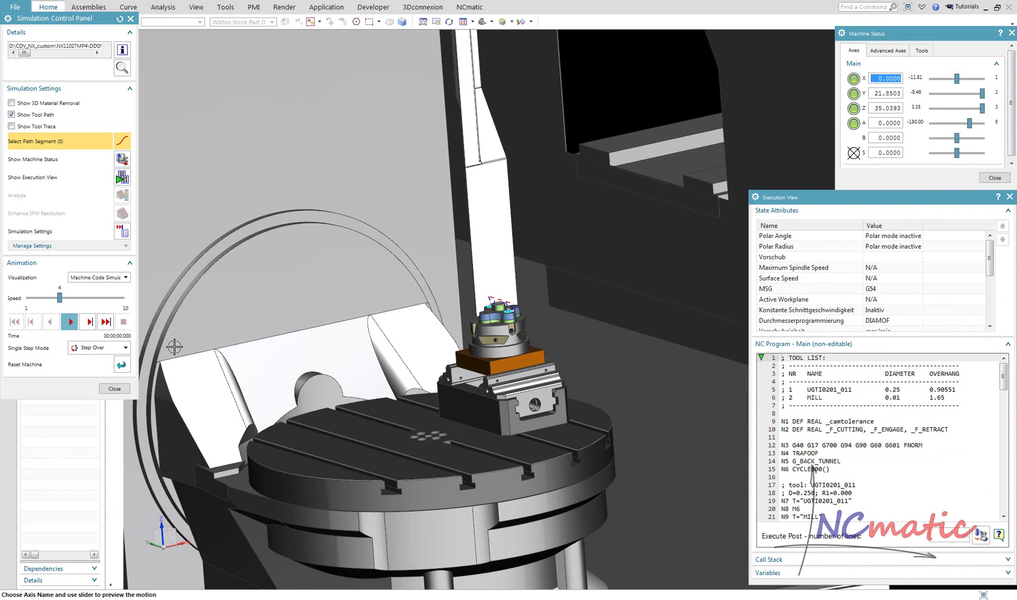
left_click_drag(68, 21, 68, 207)
scroll(212, 270, "down", 2)
scroll(212, 271, "up", 2)
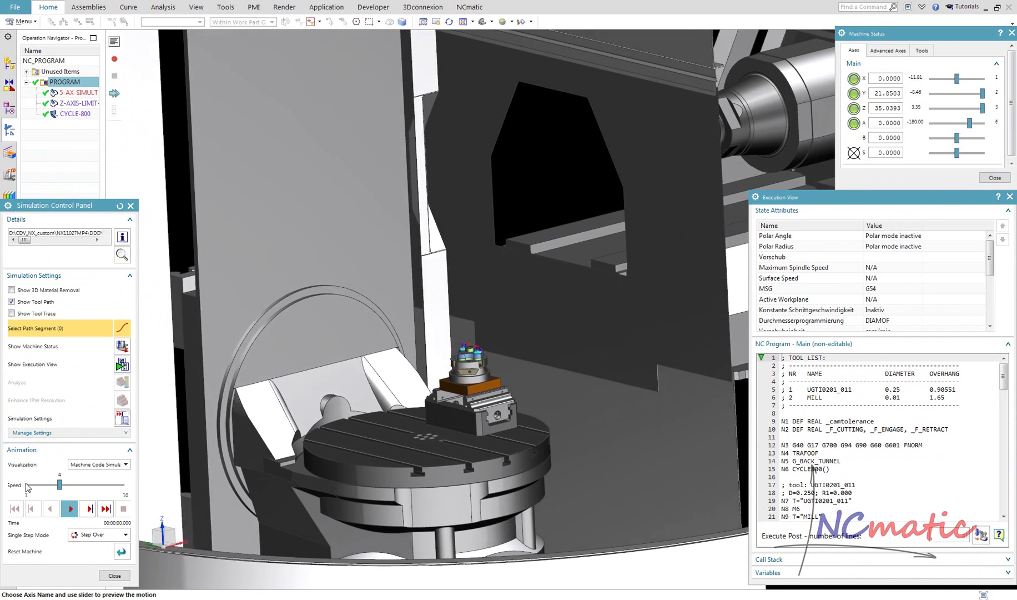
left_click_drag(59, 485, 39, 486)
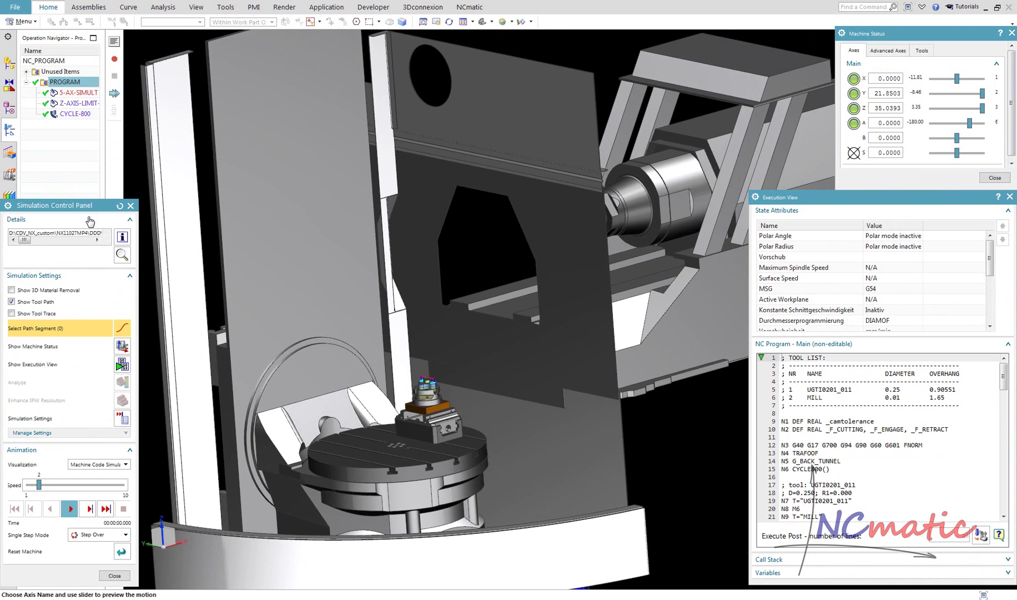
left_click(89, 220)
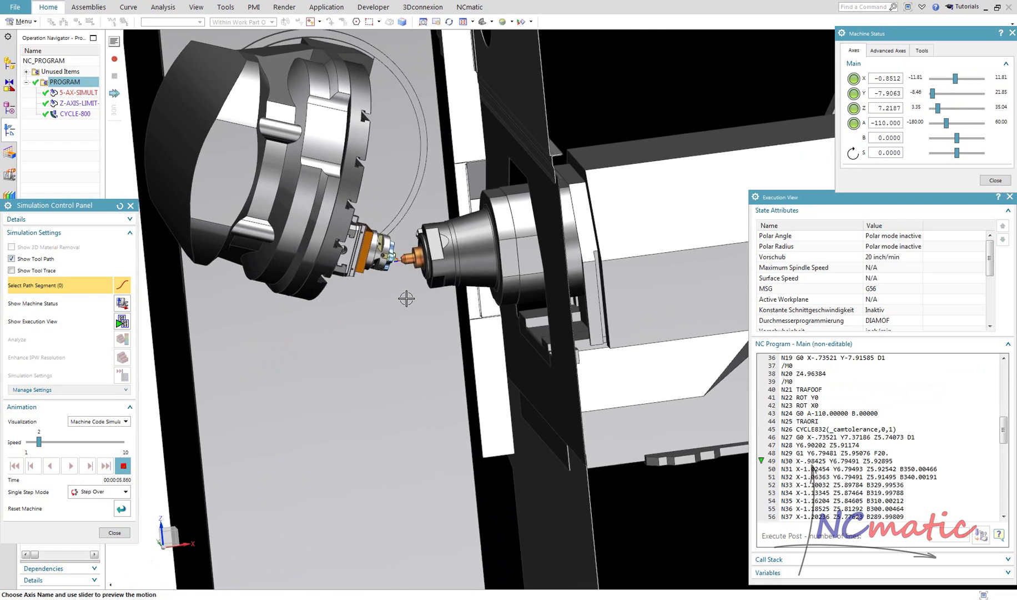
scroll(339, 226, "up", 2)
scroll(333, 222, "up", 2)
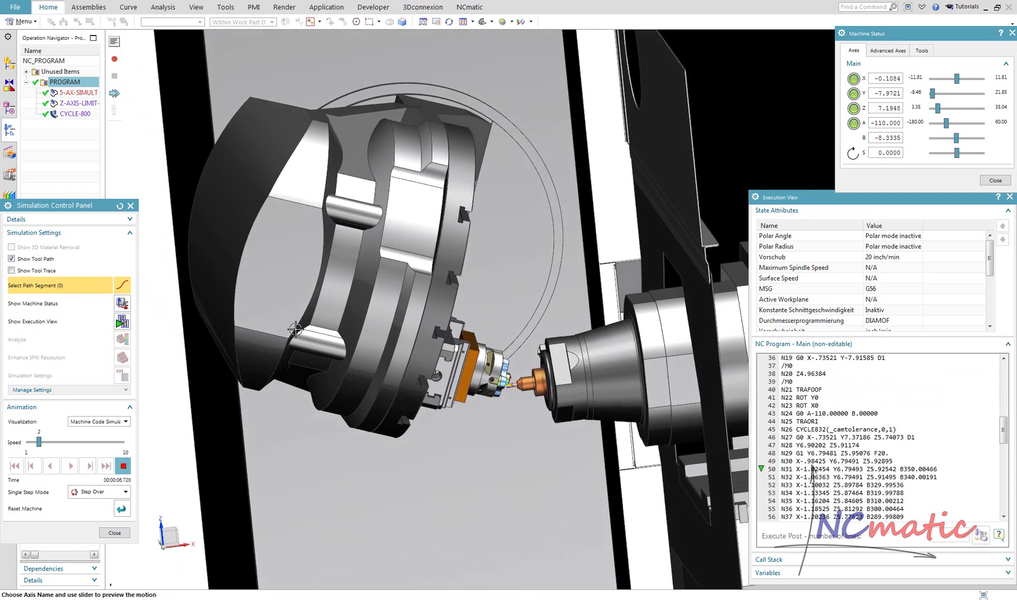
scroll(511, 465, "up", 5)
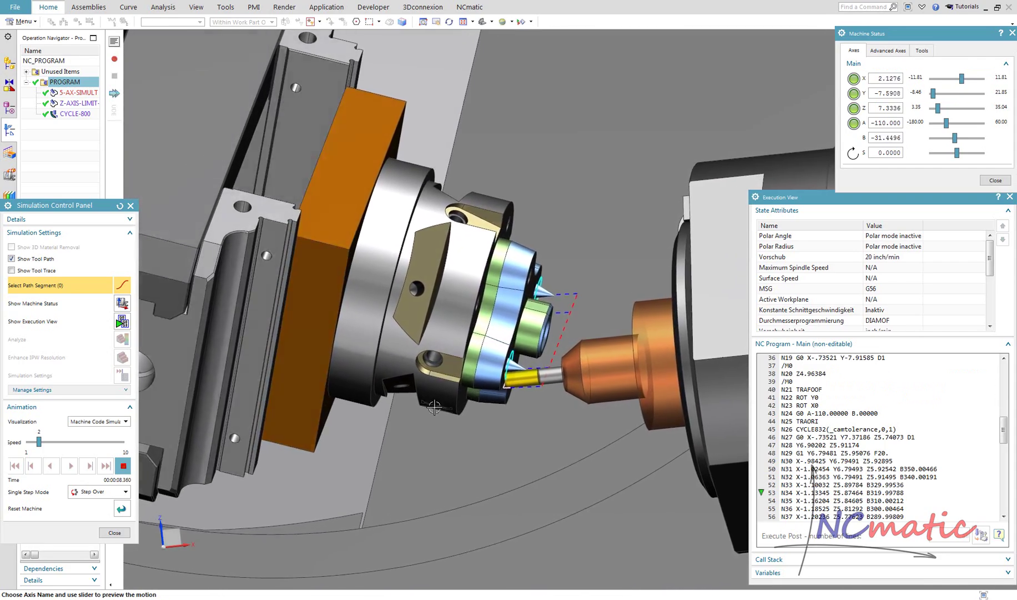
- Change the animation speed to 3, 5, 4, then 6 as the 5-axis program plays
left_click_drag(39, 441, 49, 442)
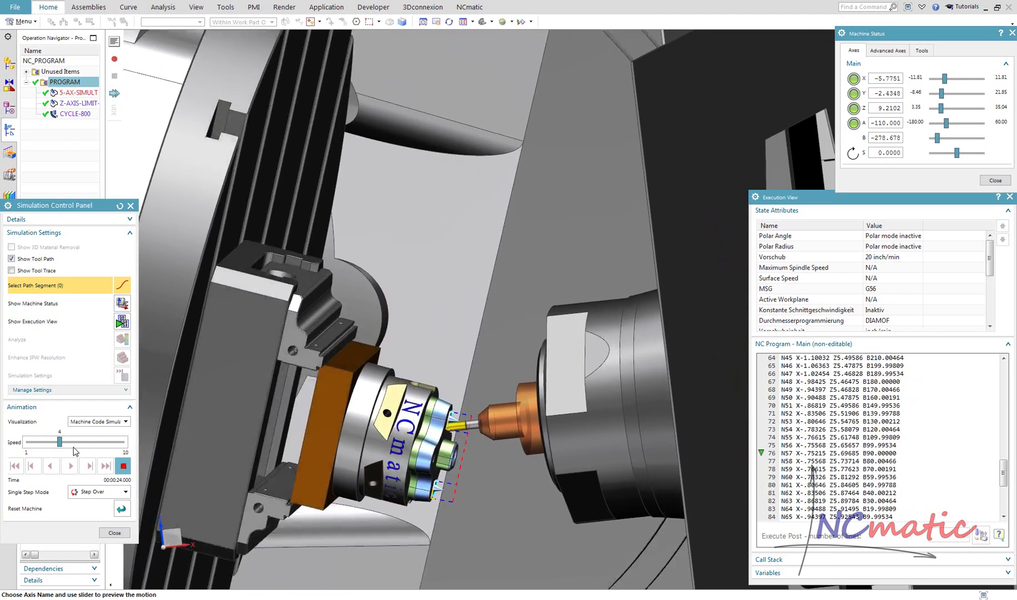
left_click(83, 443)
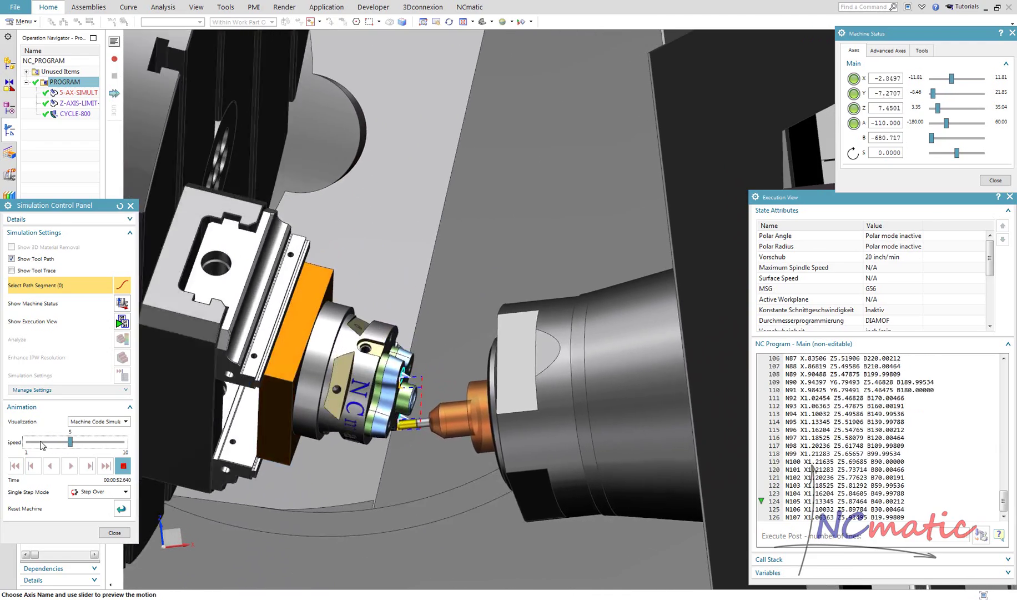
left_click(34, 443)
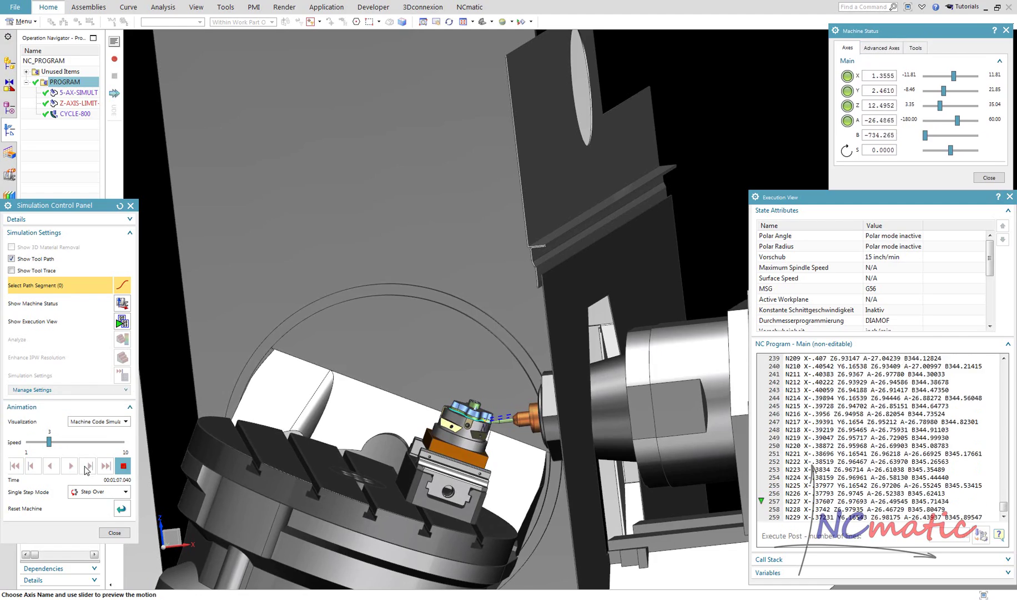
scroll(475, 477, "up", 2)
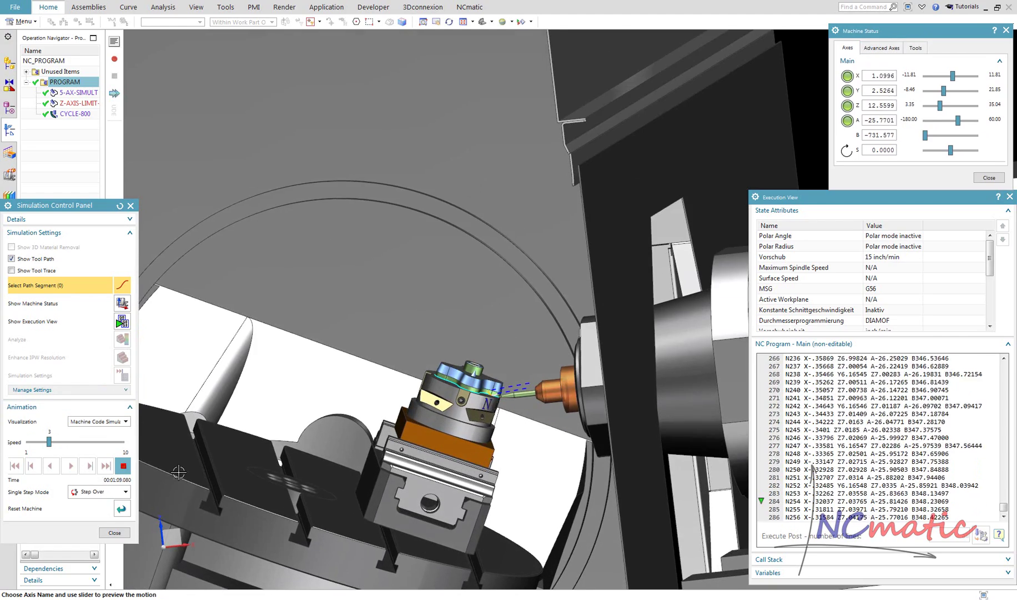
left_click(89, 443)
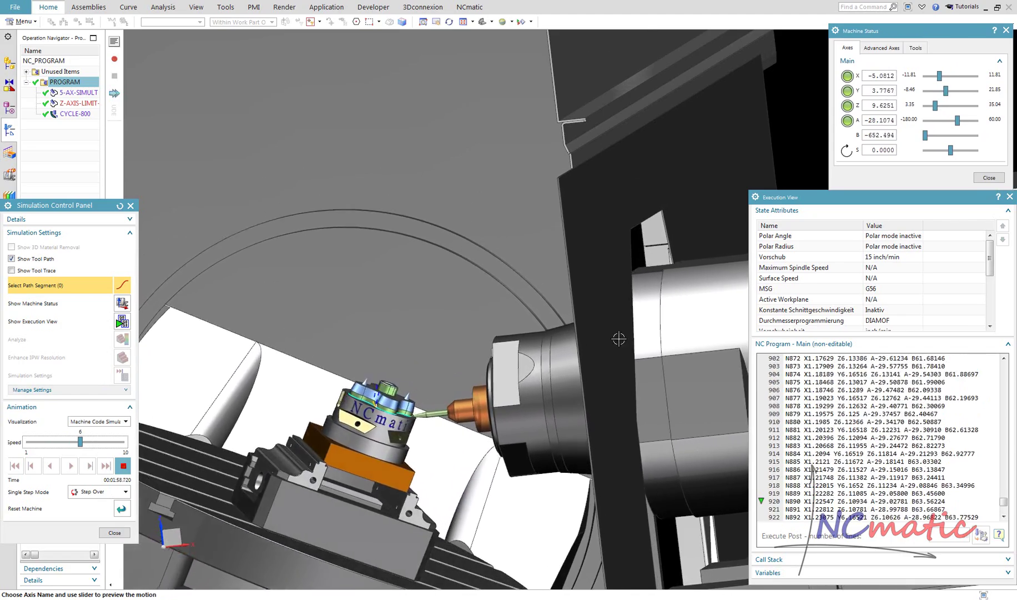
scroll(608, 335, "down", 3)
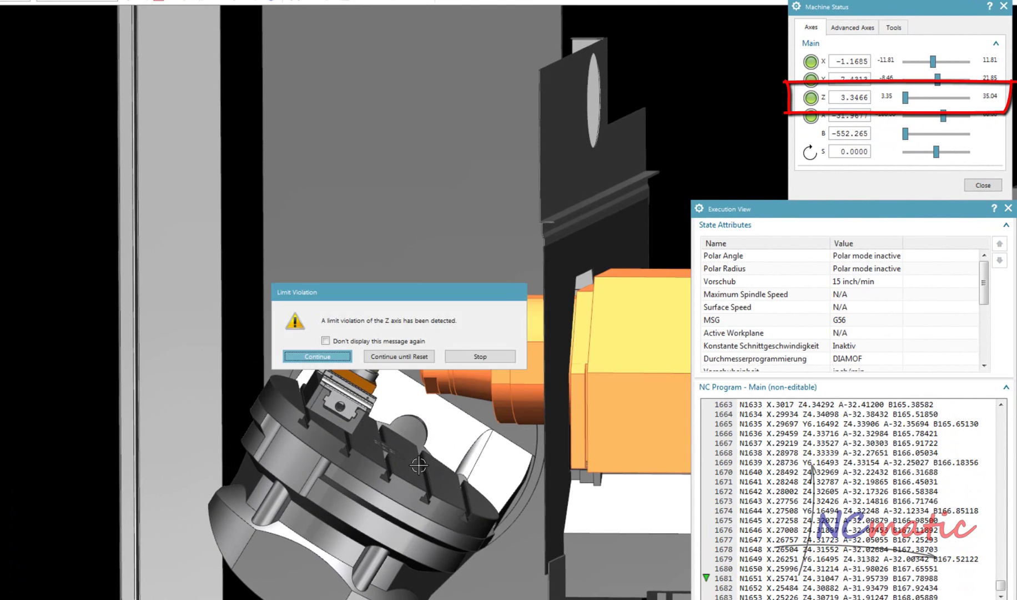
- Move the Limit Violation warning aside and stop the simulation at the Z-axis violation
left_click_drag(466, 298, 445, 187)
scroll(462, 307, "up", 2)
scroll(460, 310, "down", 1)
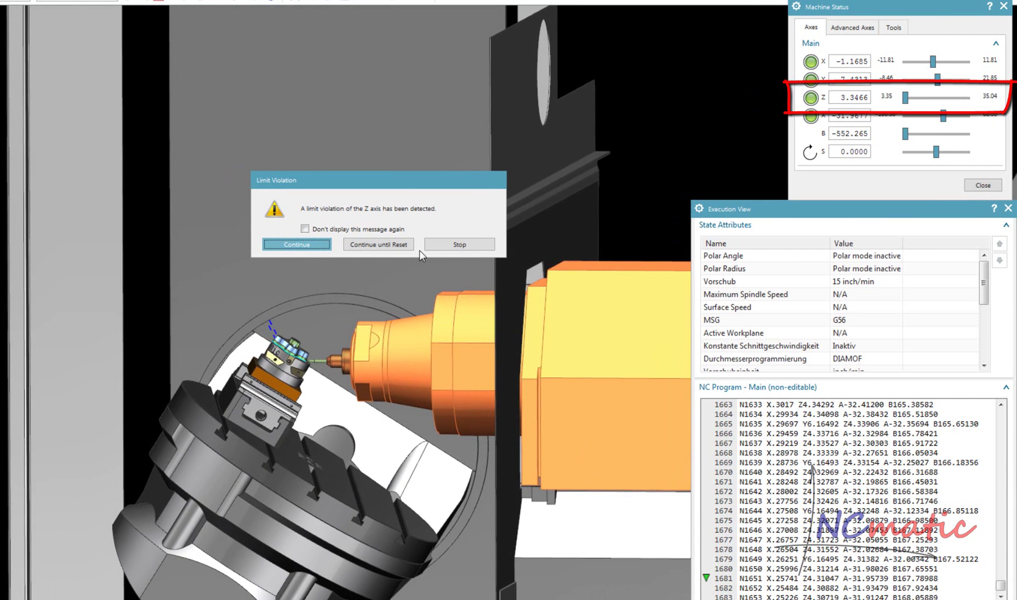
left_click(451, 247)
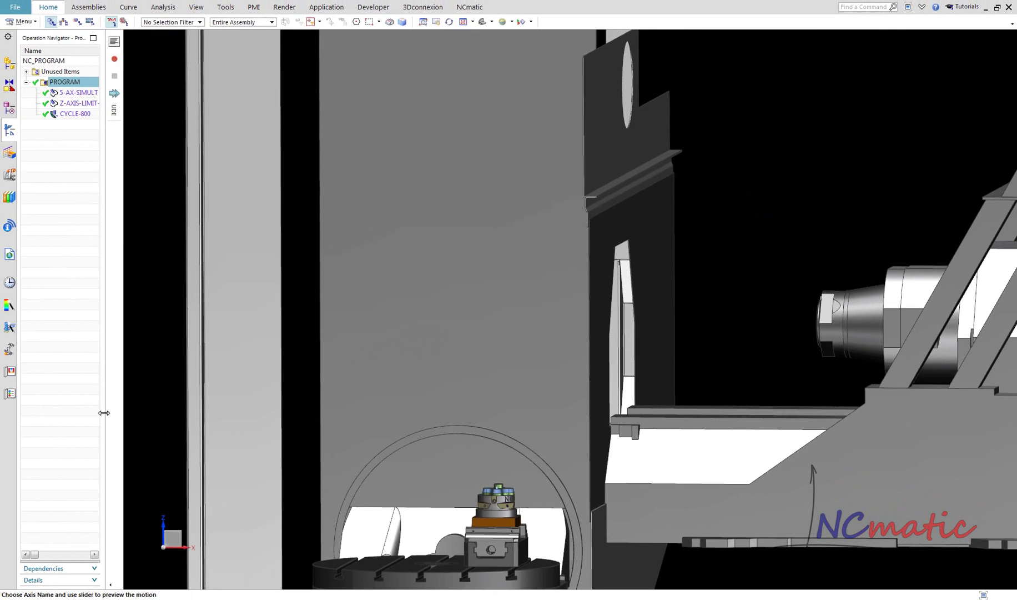
- Widen the navigator, select CYCLE-800 and launch Simulate Machine on it
left_click_drag(104, 412, 136, 413)
left_click(92, 115)
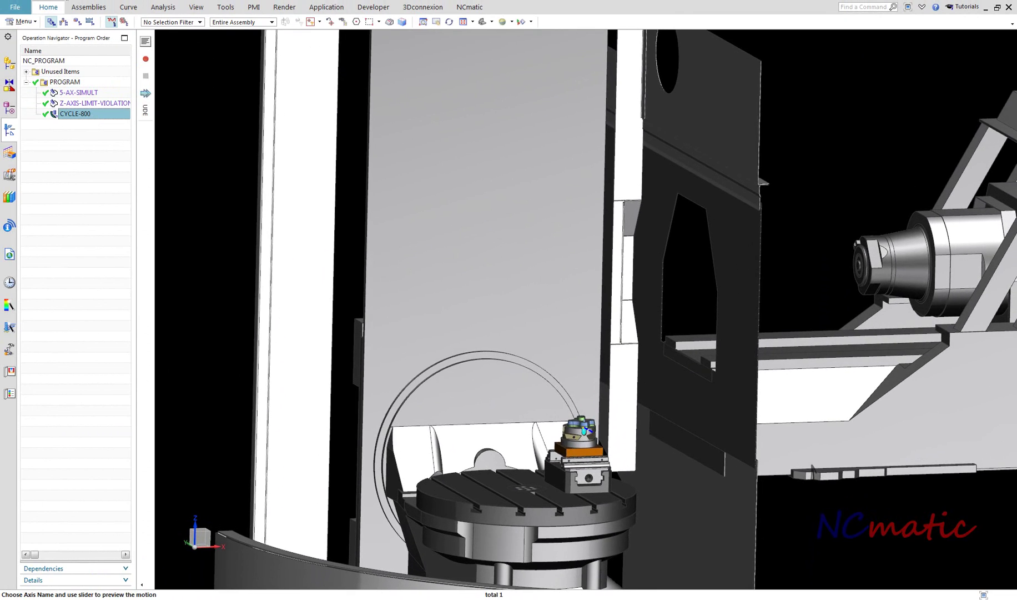
left_click(48, 7)
left_click(217, 39)
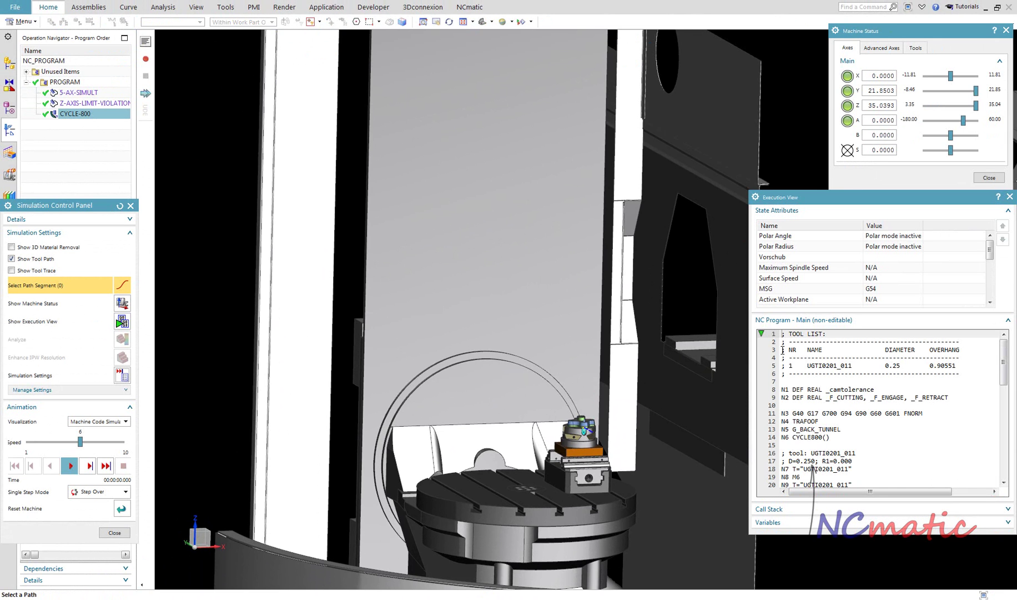
- Play the CYCLE-800 simulation at speed 3 to program end, then close it
left_click_drag(810, 534, 809, 581)
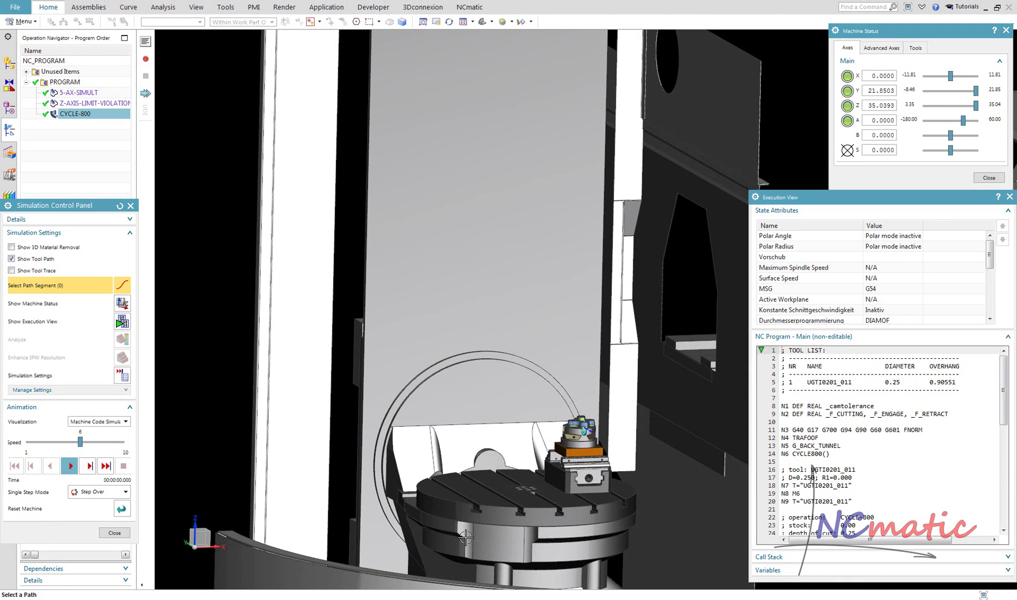
left_click(45, 442)
left_click(45, 442)
left_click(45, 443)
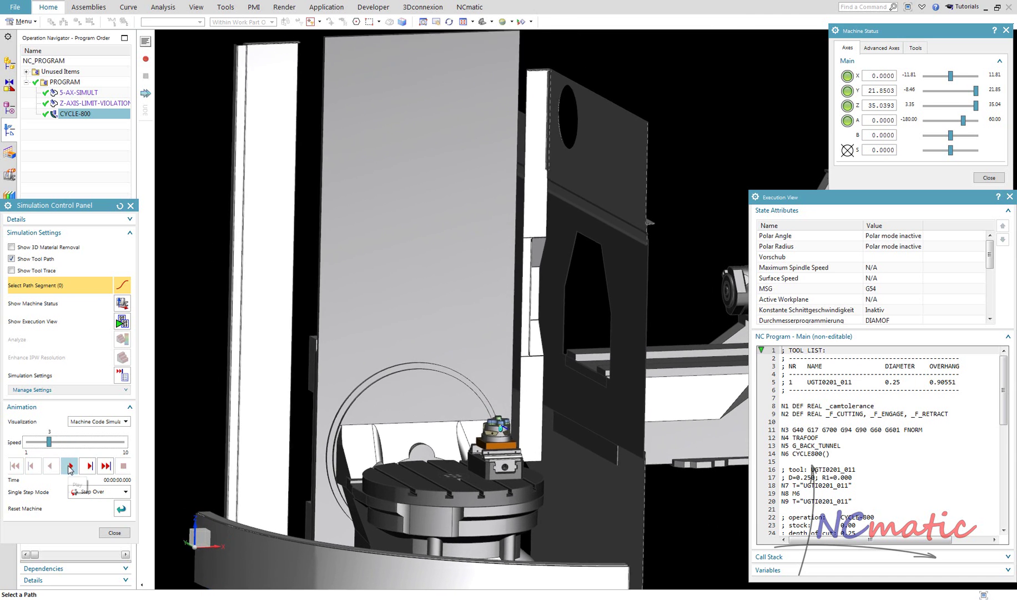
left_click(70, 466)
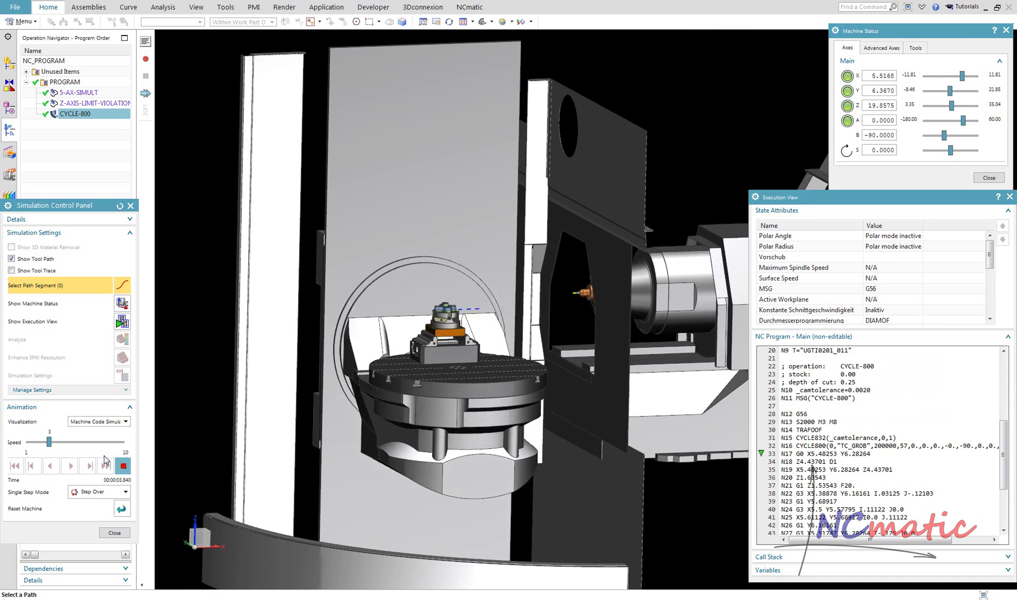
scroll(447, 320, "up", 5)
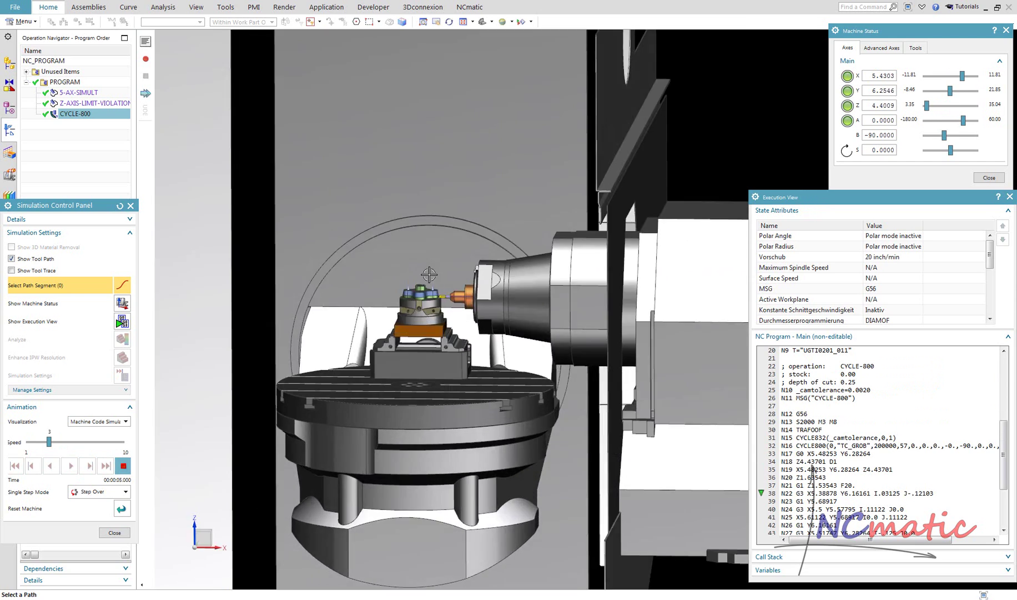
scroll(446, 321, "up", 5)
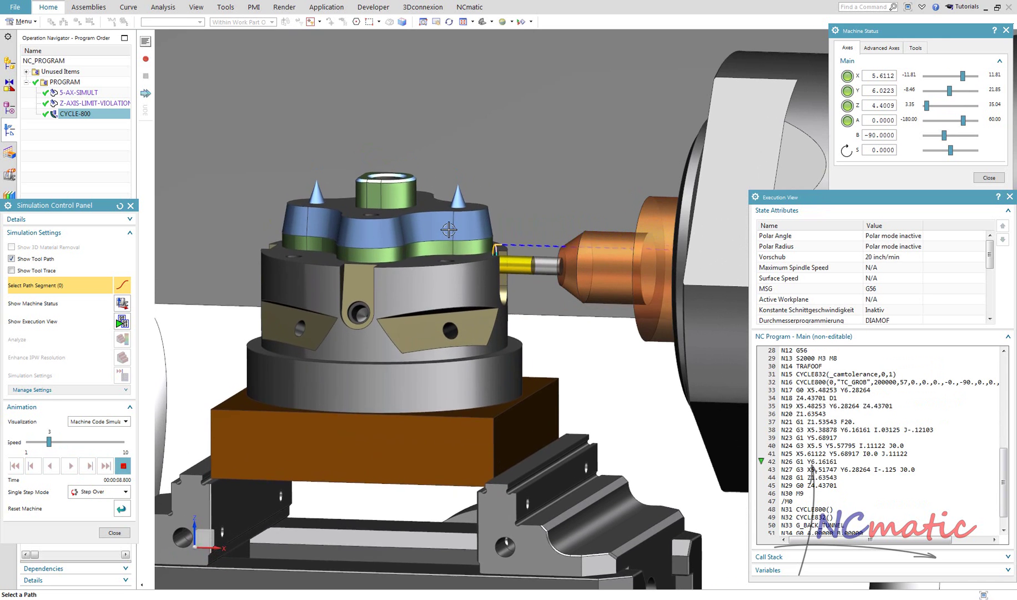
scroll(448, 229, "down", 8)
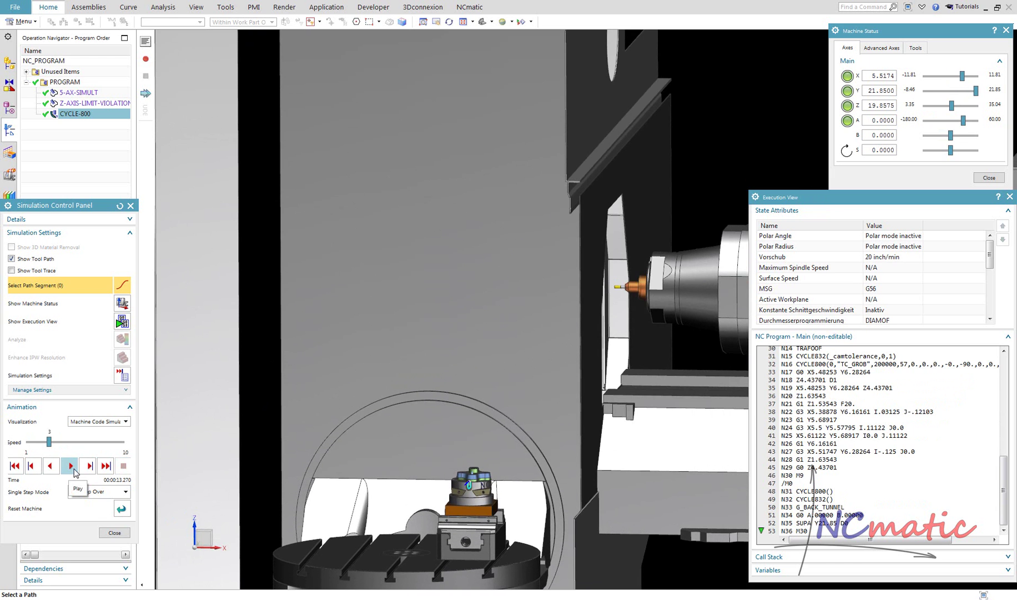
left_click(115, 533)
- Copy the CYCLE-800 operation and paste a duplicate under PROGRAM
right_click(100, 117)
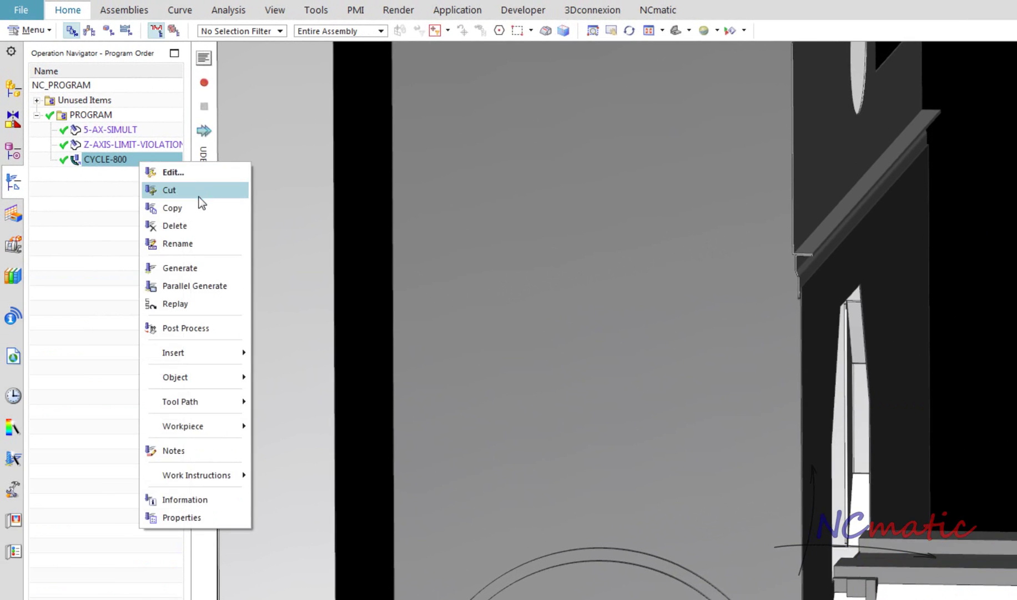
left_click(197, 208)
right_click(151, 161)
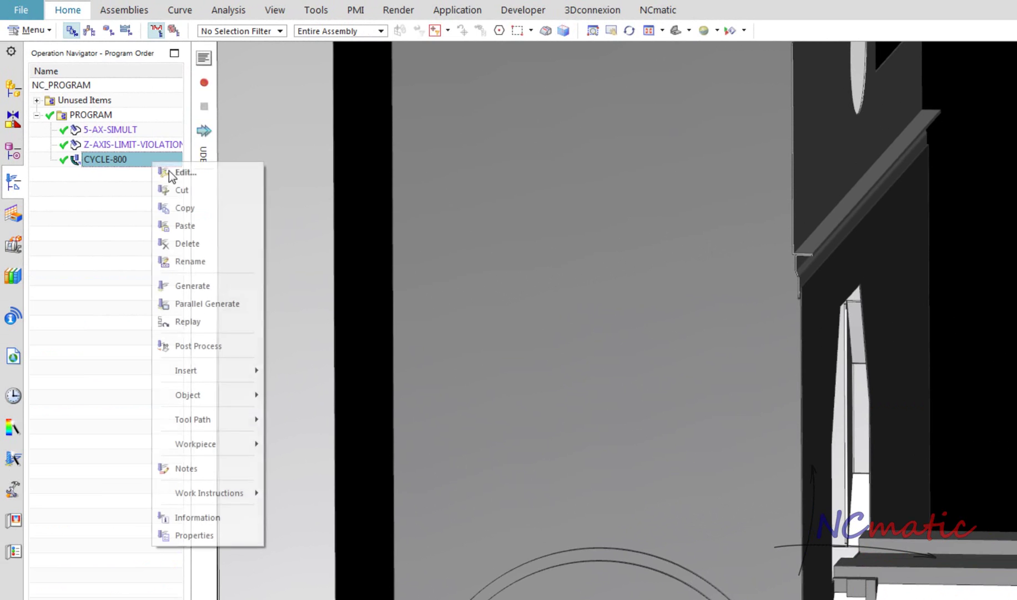
left_click(198, 228)
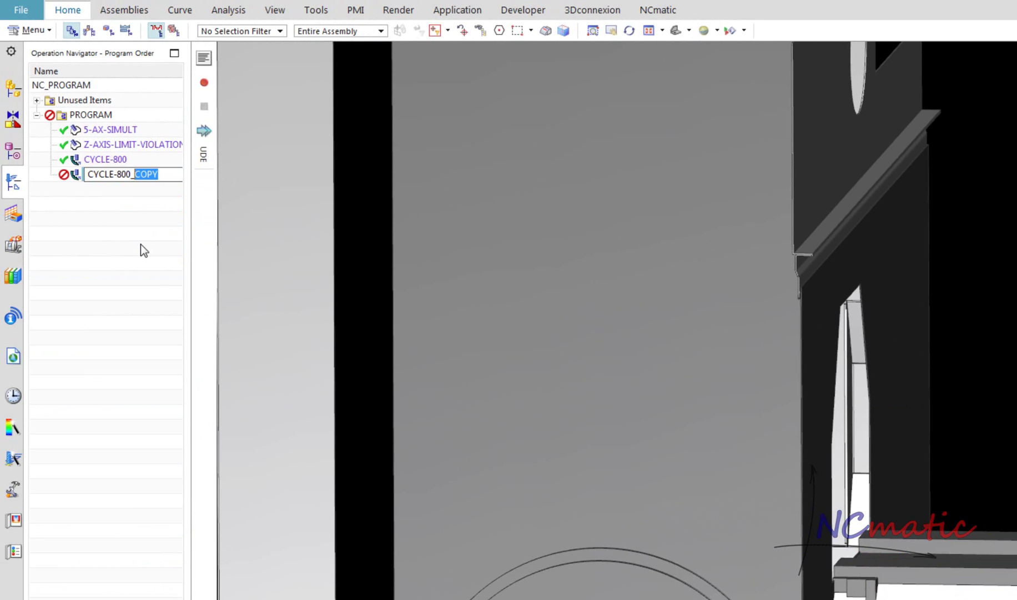
- Rename the copy CYCLE-800_SECOND_SOLUTION and regenerate its tool path
type("second_solu")
key("Return")
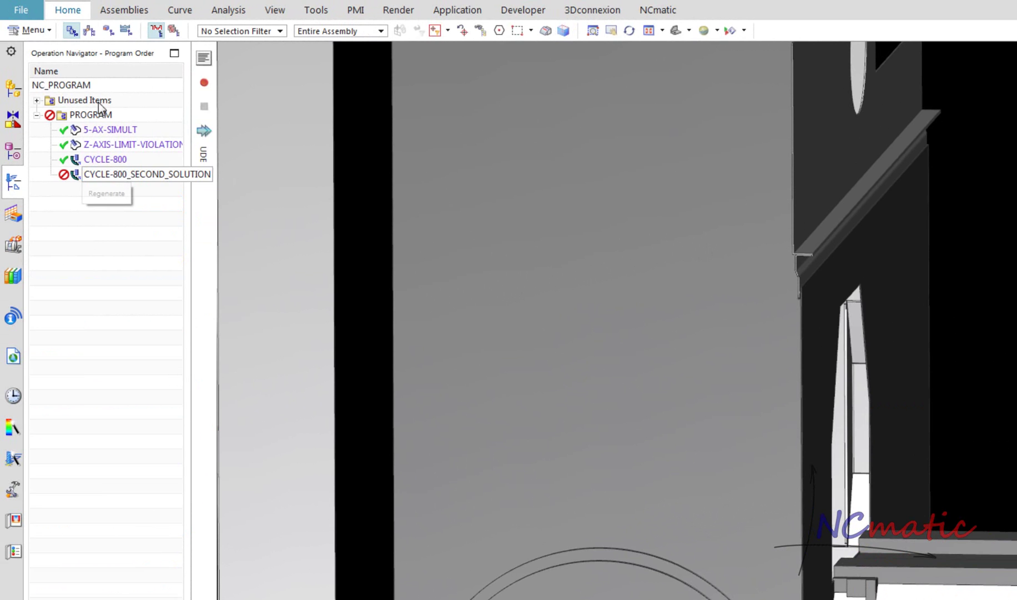
left_click(70, 12)
left_click(228, 50)
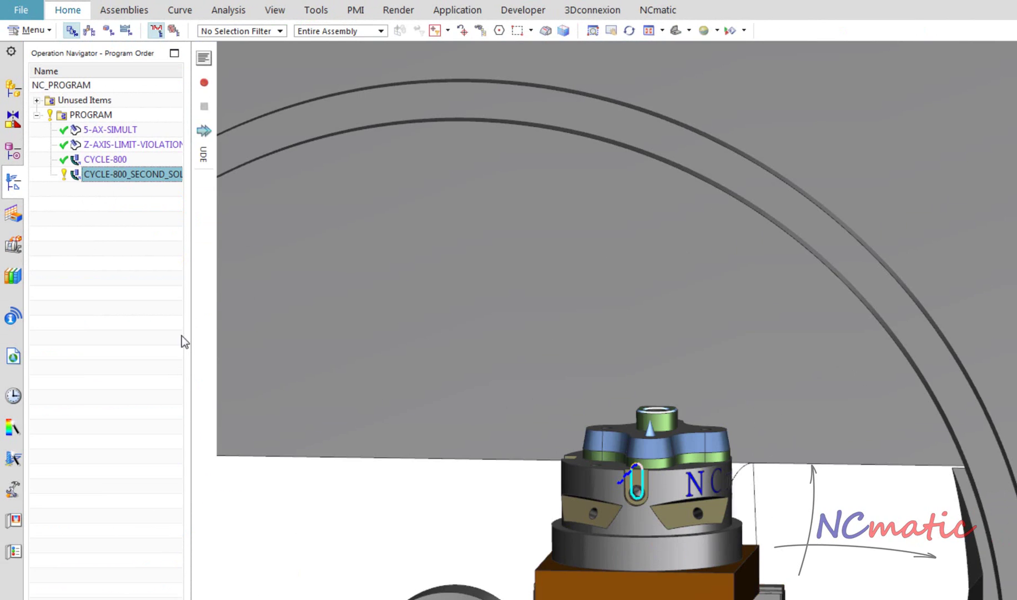
- In User Defined Events, add 'Choose second solution for CYCLE800' with non-modal Yes and confirm
left_click(205, 156)
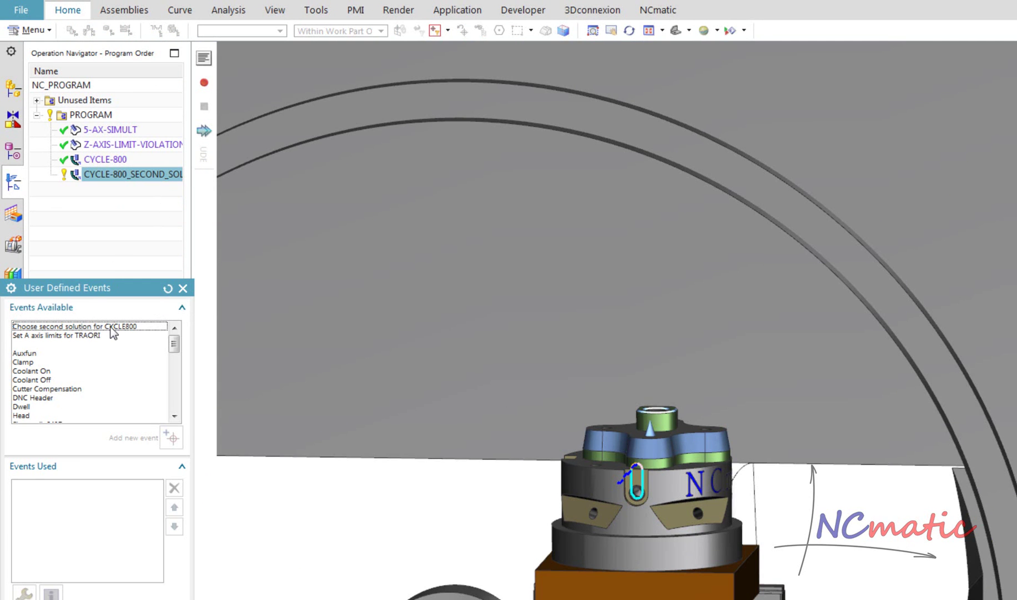
left_click(171, 438)
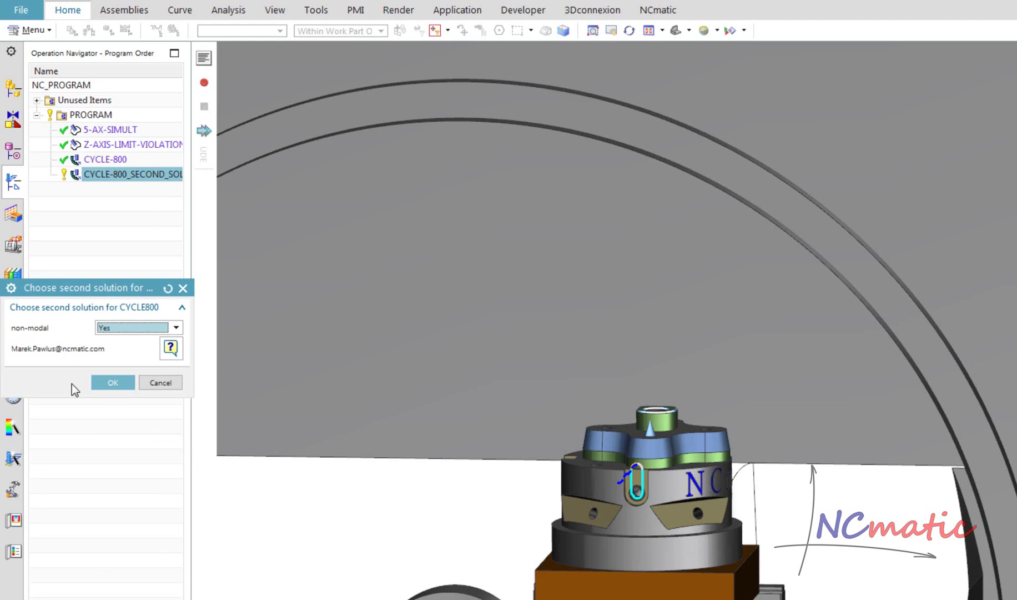
left_click(149, 328)
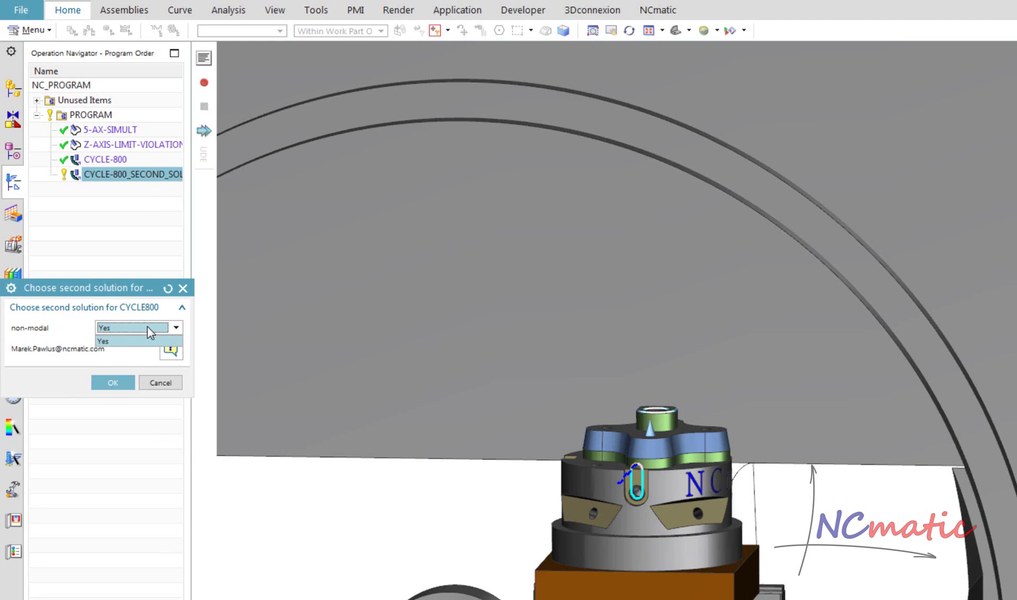
left_click(133, 340)
left_click(114, 381)
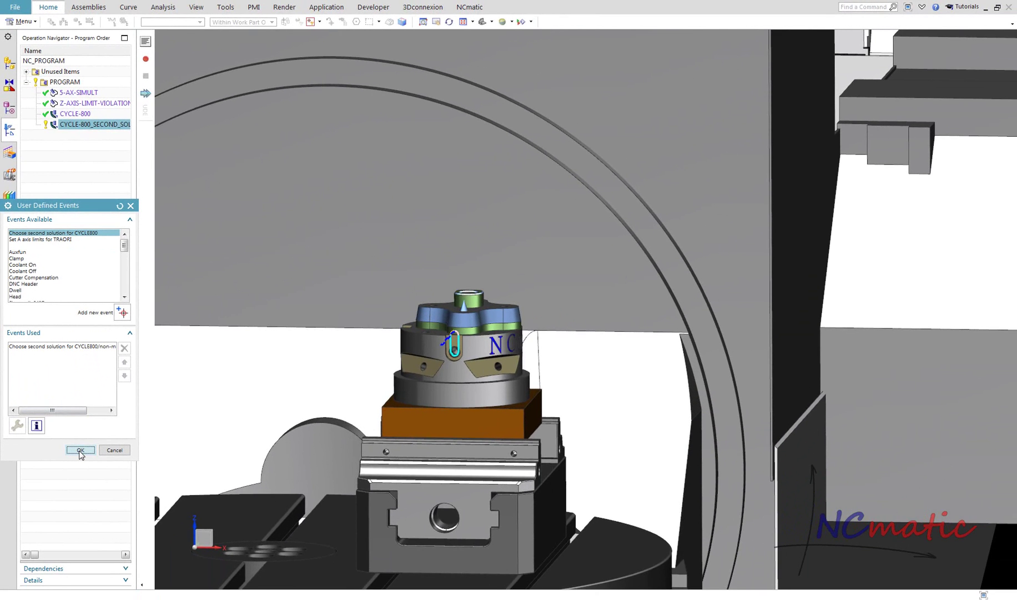
left_click(80, 450)
scroll(321, 314, "down", 4)
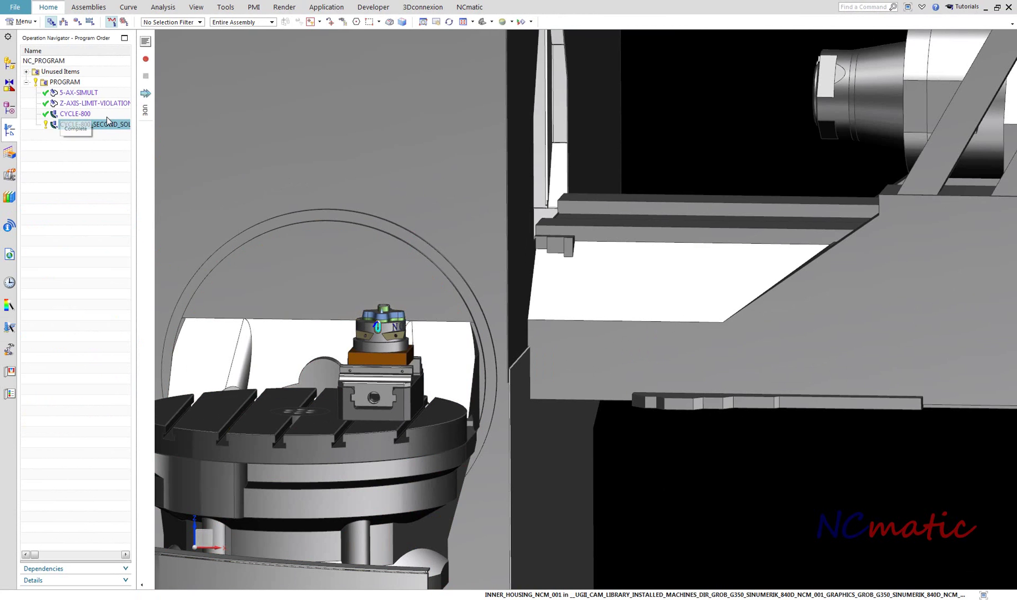
- Post-process both CYCLE-800 operations into 2.MPF, accepting the multiple-selection warning
left_click(48, 7)
left_click(226, 33)
middle_click(323, 154)
middle_click(323, 154)
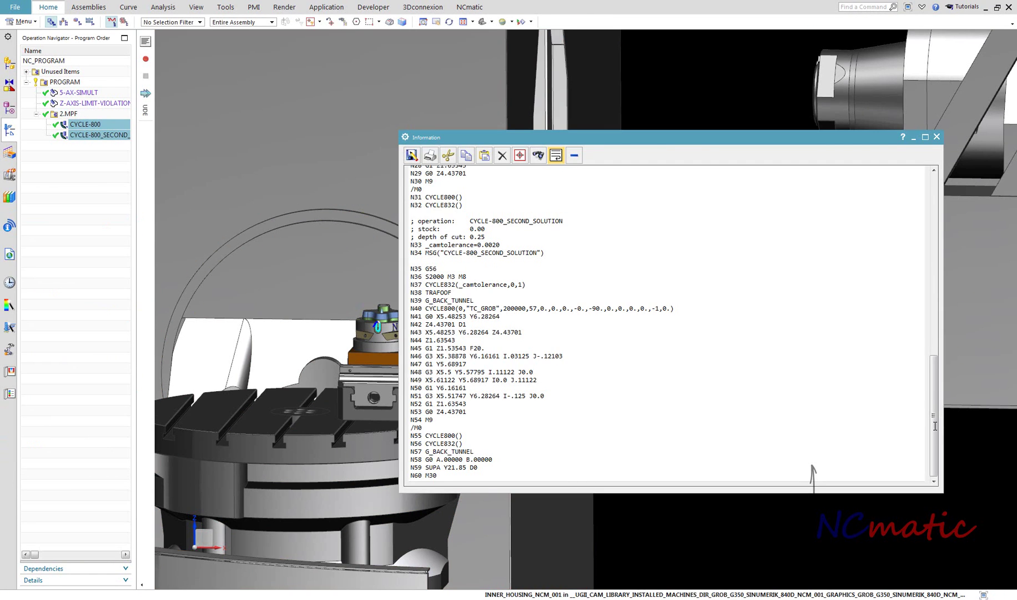
- Compare the N16 and N40 CYCLE800 calls (1 versus -1), then close the listing
mouse_move(936, 426)
left_mouse_down()
mouse_move(933, 322)
mouse_move(926, 363)
mouse_move(938, 399)
left_mouse_up()
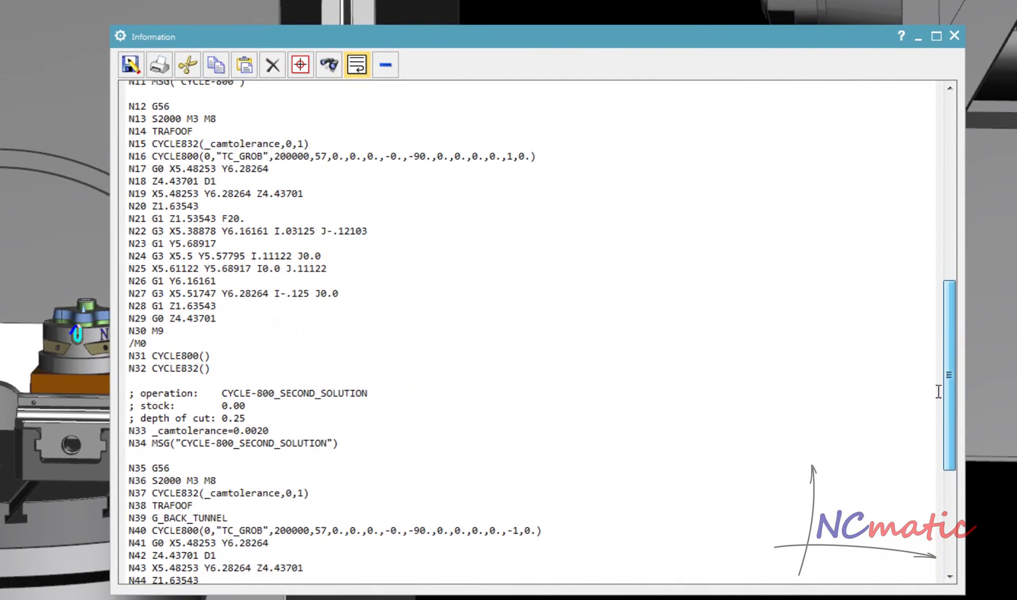
left_click_drag(567, 139, 572, 129)
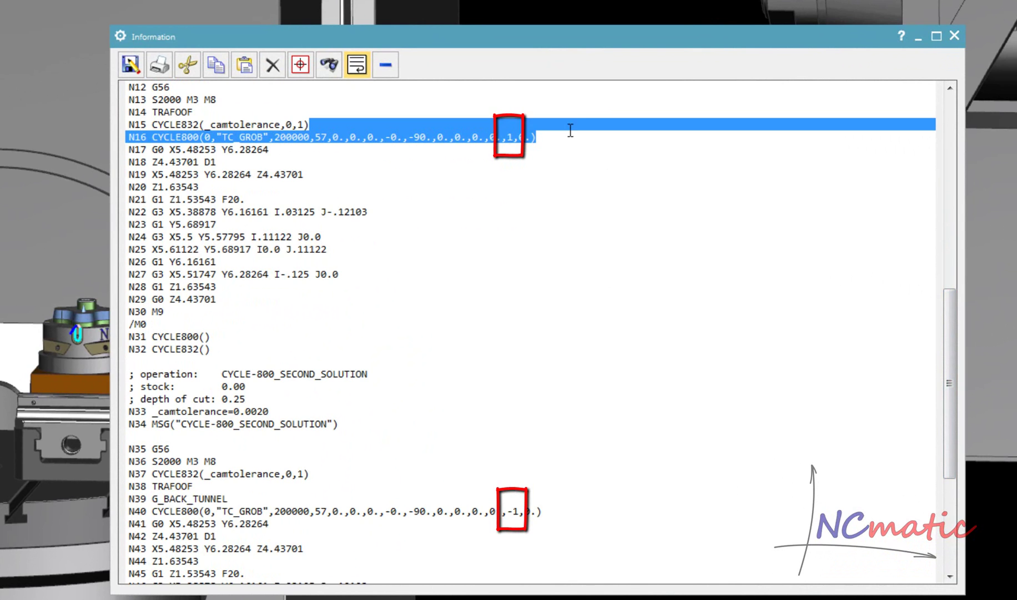
left_click_drag(626, 509, 590, 501)
left_click(610, 536)
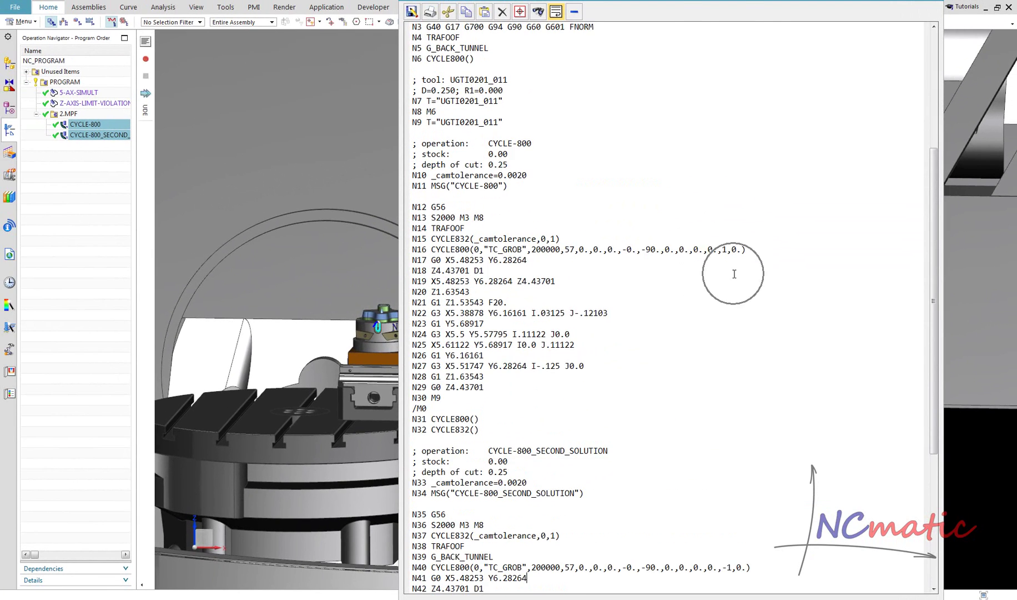
scroll(734, 274, "down", 4)
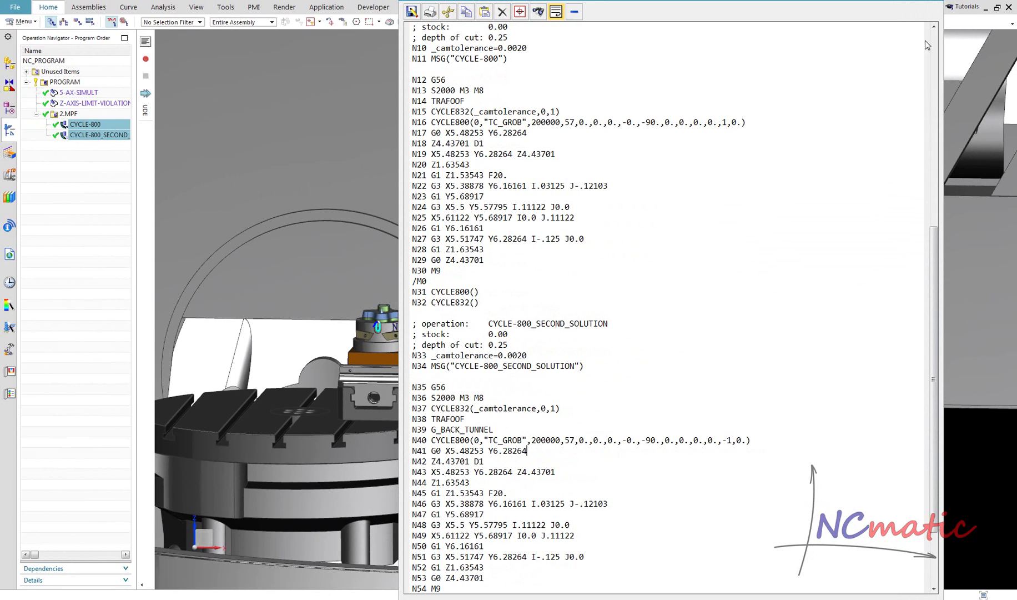
left_click(944, 8)
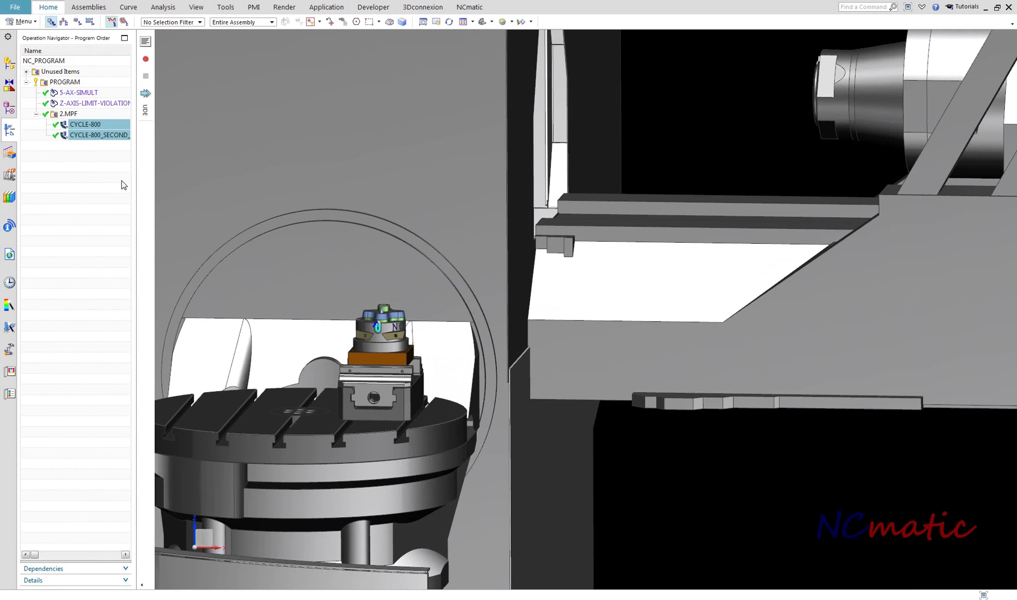
- Simulate CYCLE-800_SECOND_SOLUTION at speed 4 through M30, then close the simulation
left_click(53, 9)
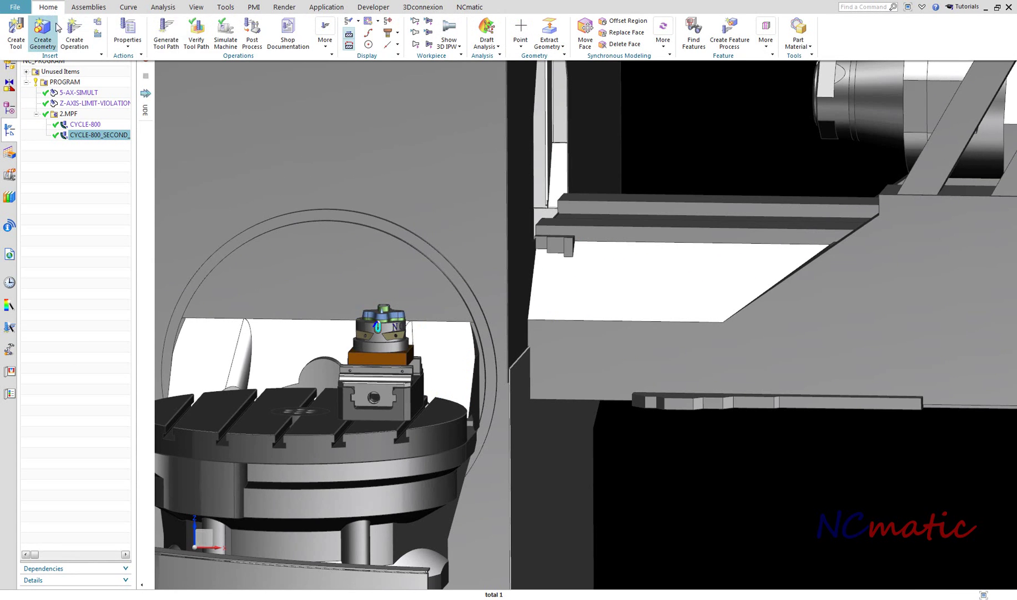
left_click(225, 32)
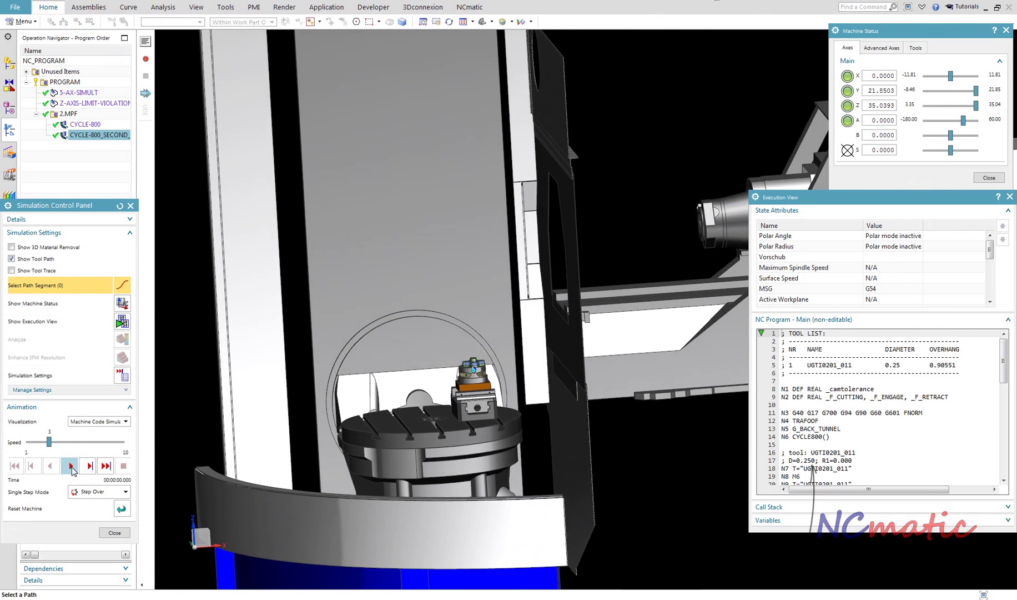
left_click(70, 465)
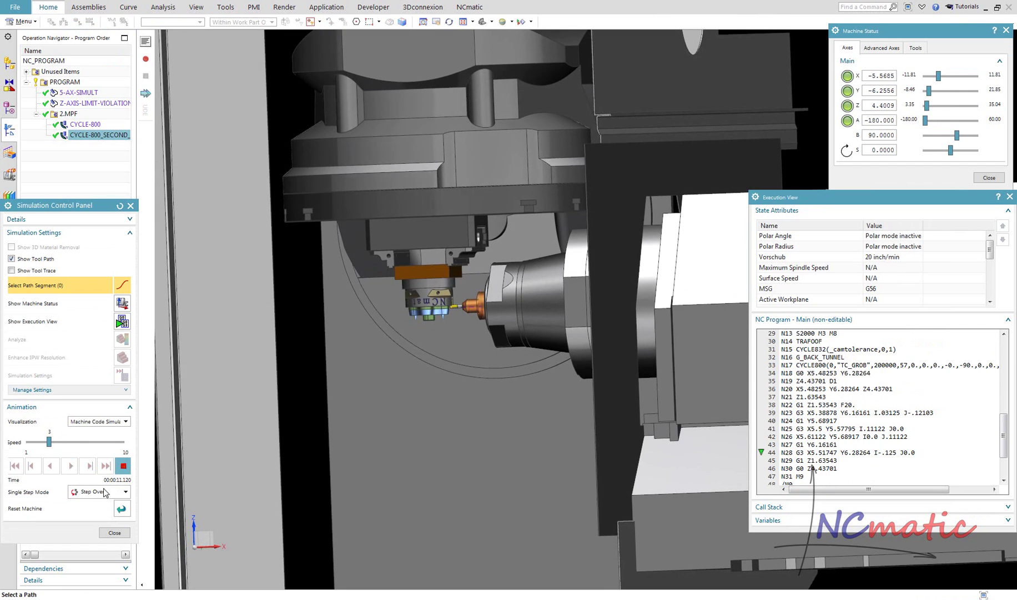
left_click(75, 443)
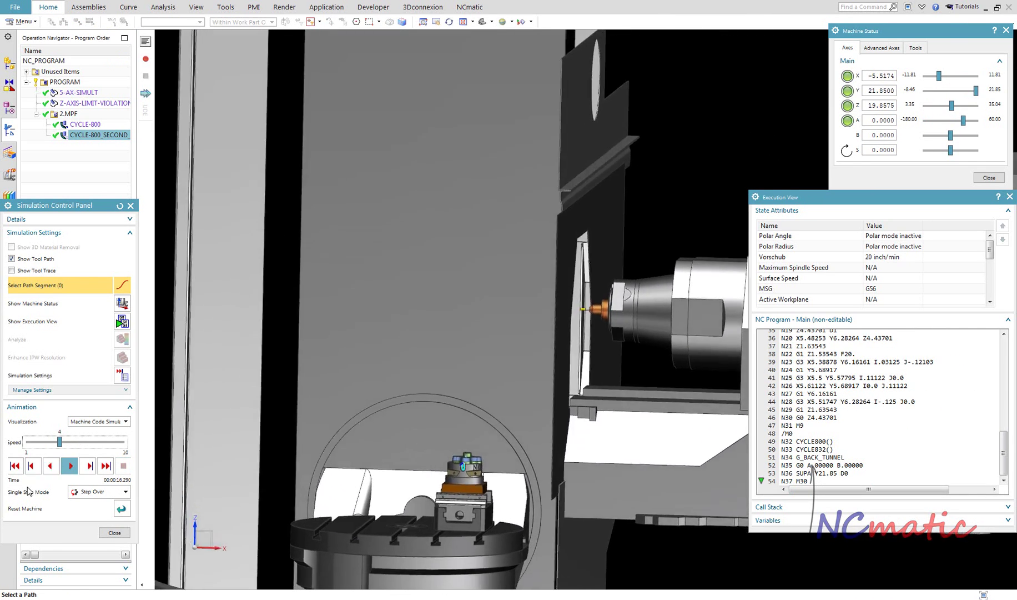
left_click(103, 533)
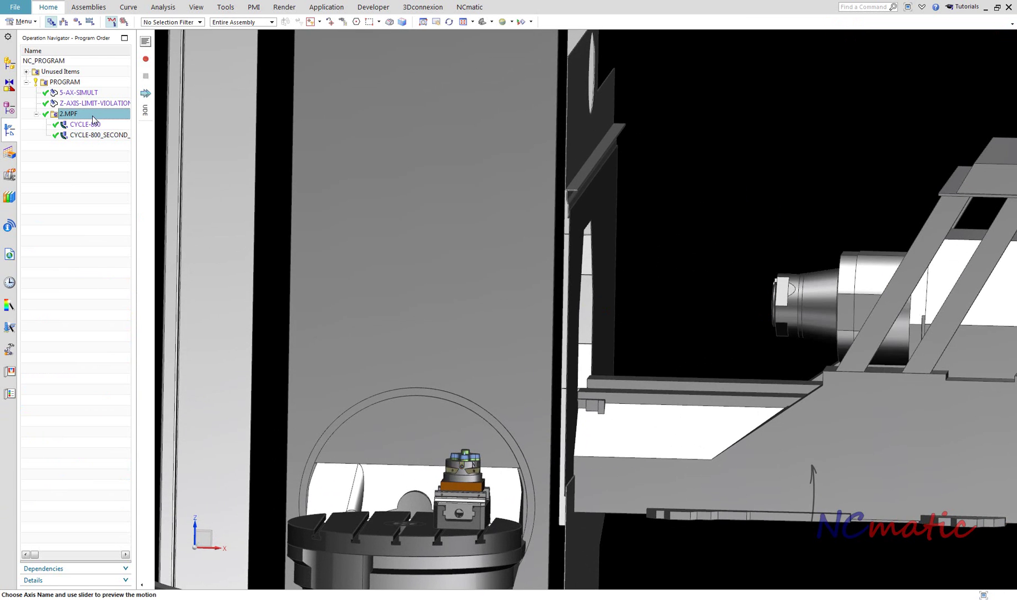